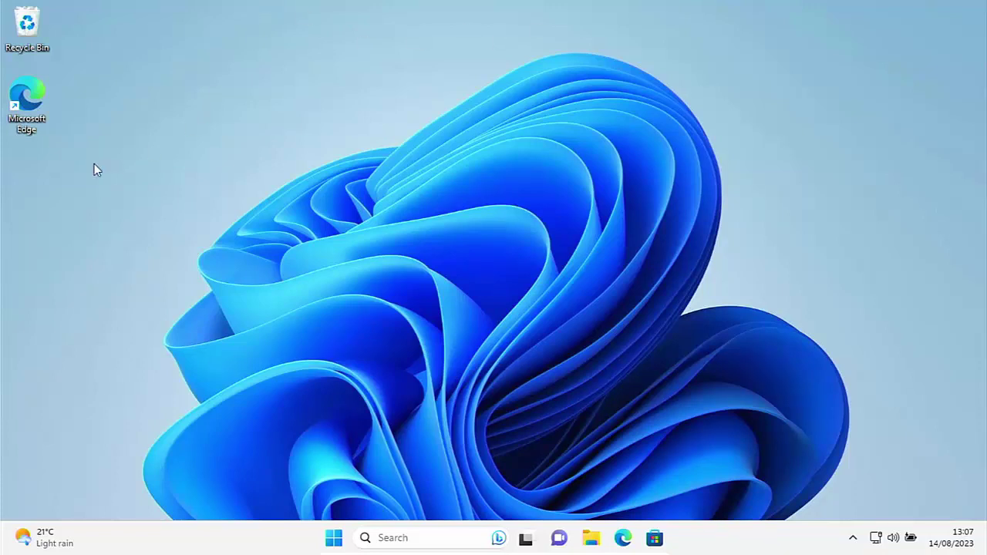
# - Open Microsoft Edge and go to google.com/chrome
pyautogui.doubleClick(12, 112)
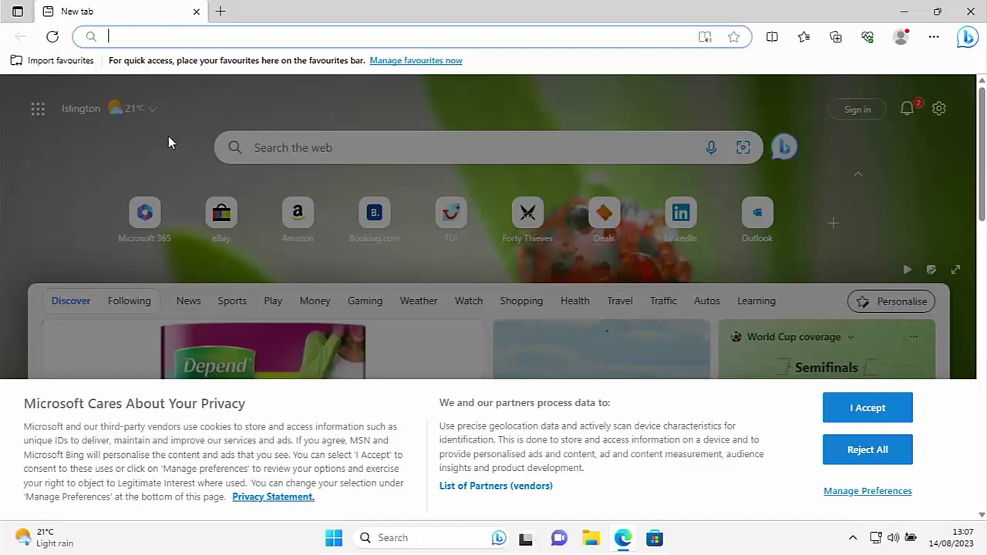
pyautogui.write('googl')
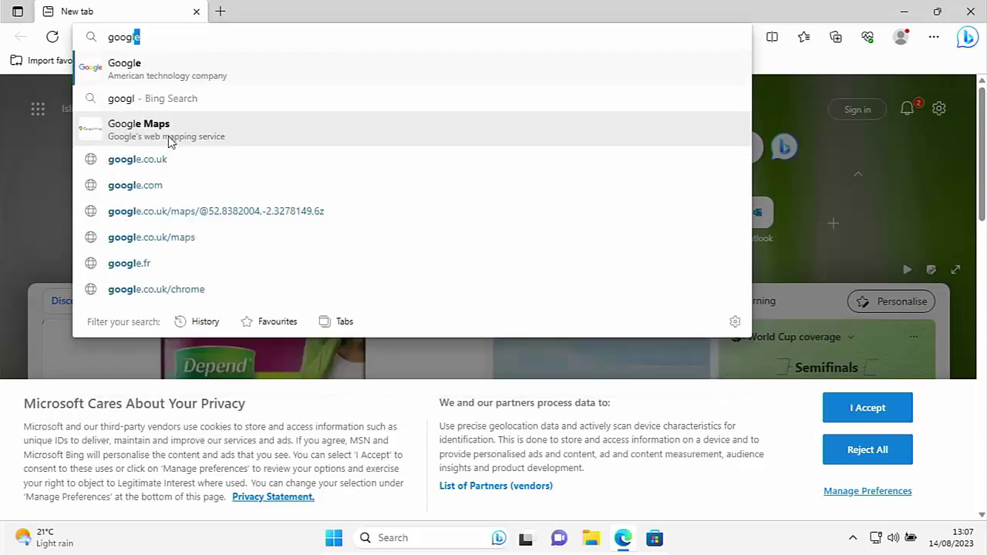
pyautogui.write('e.co')
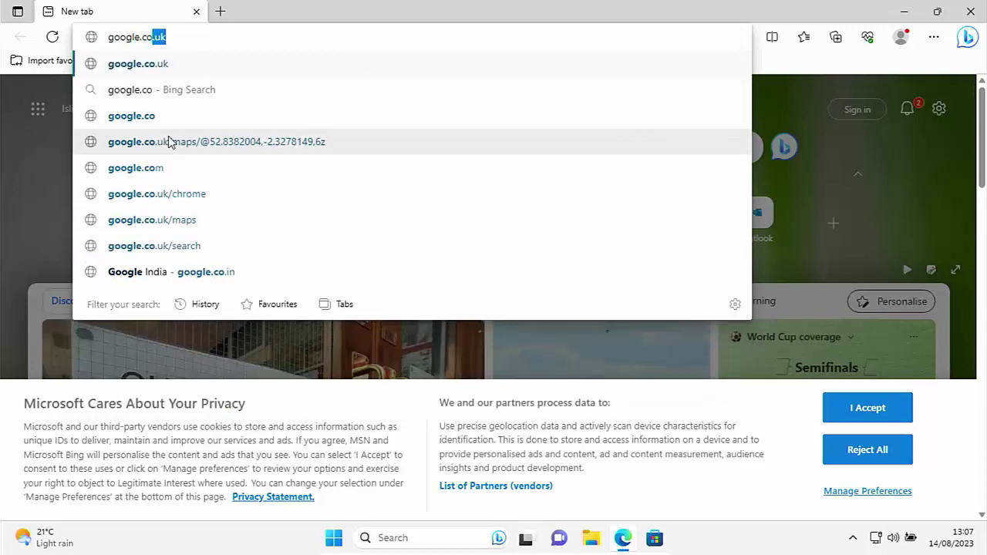
pyautogui.write('m/chrome')
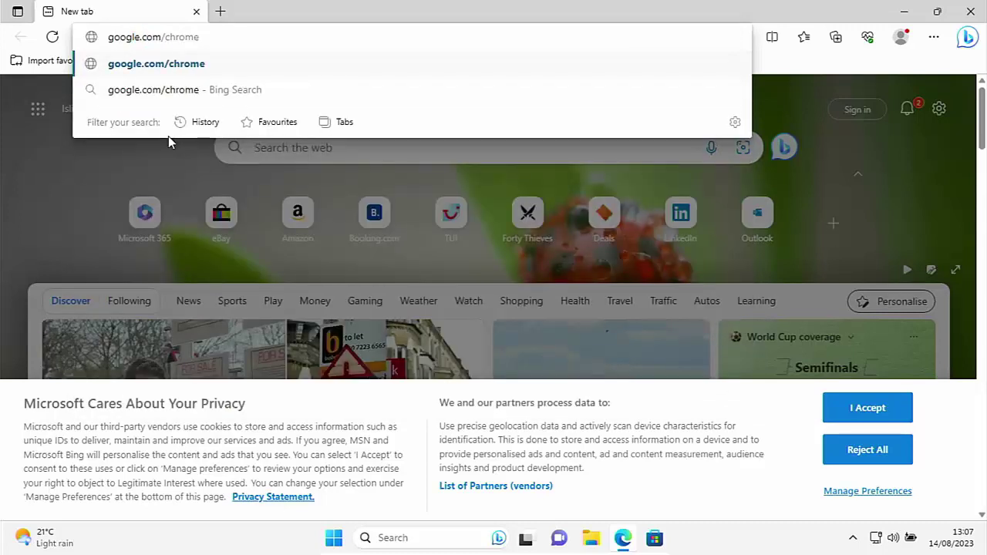
pyautogui.press('Return')
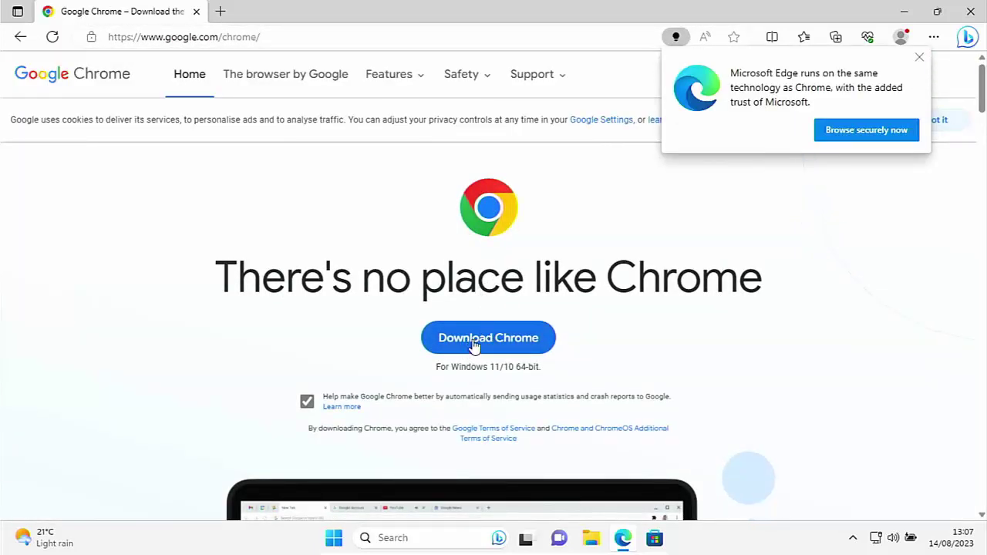
# - Download and install Chrome, allowing Google Update Setup to make changes, and close the Chrome welcome window
pyautogui.click(473, 345)
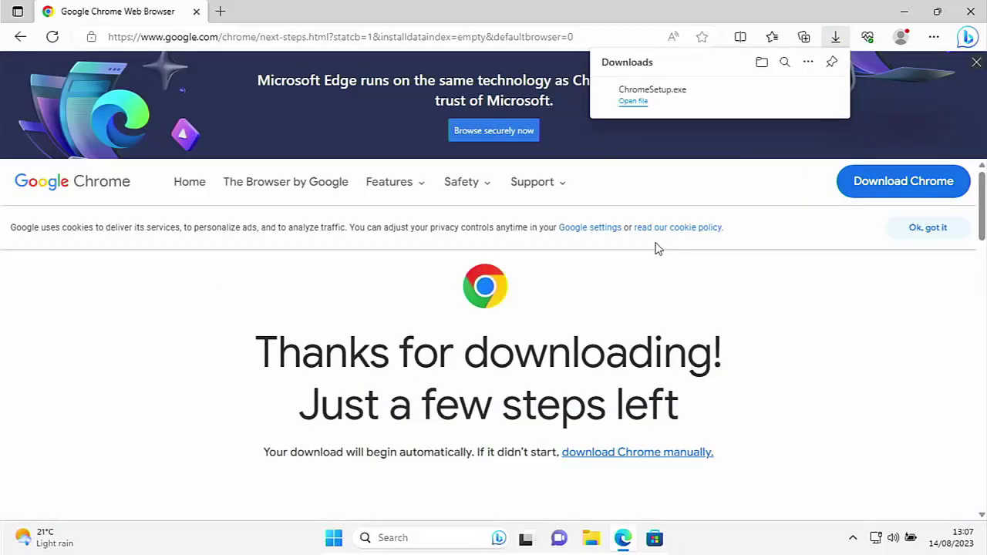
pyautogui.click(634, 102)
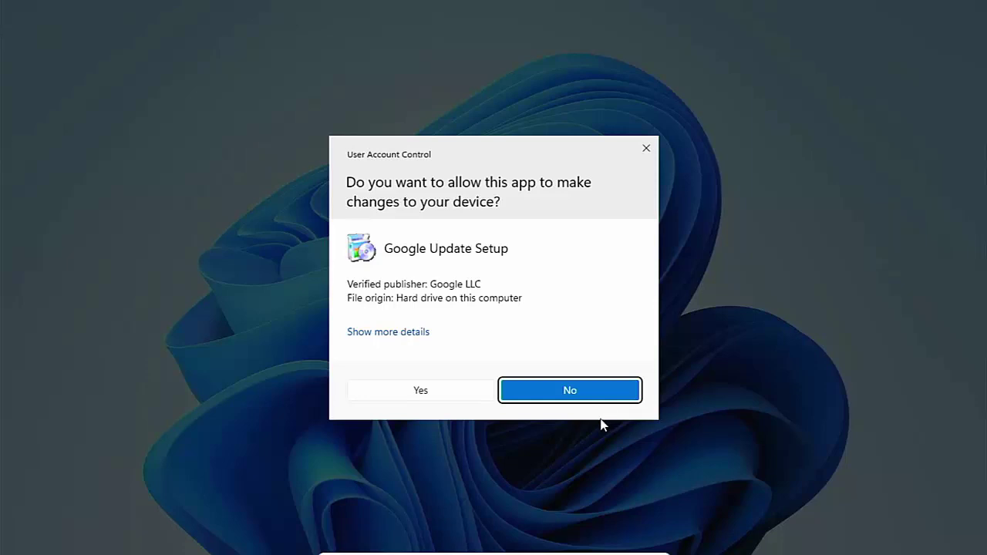
pyautogui.click(424, 390)
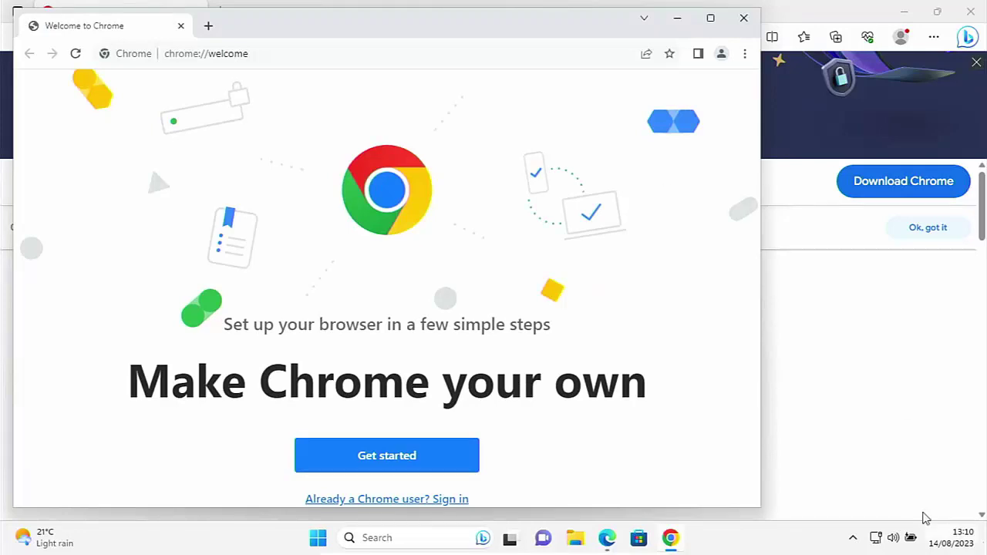
pyautogui.click(744, 17)
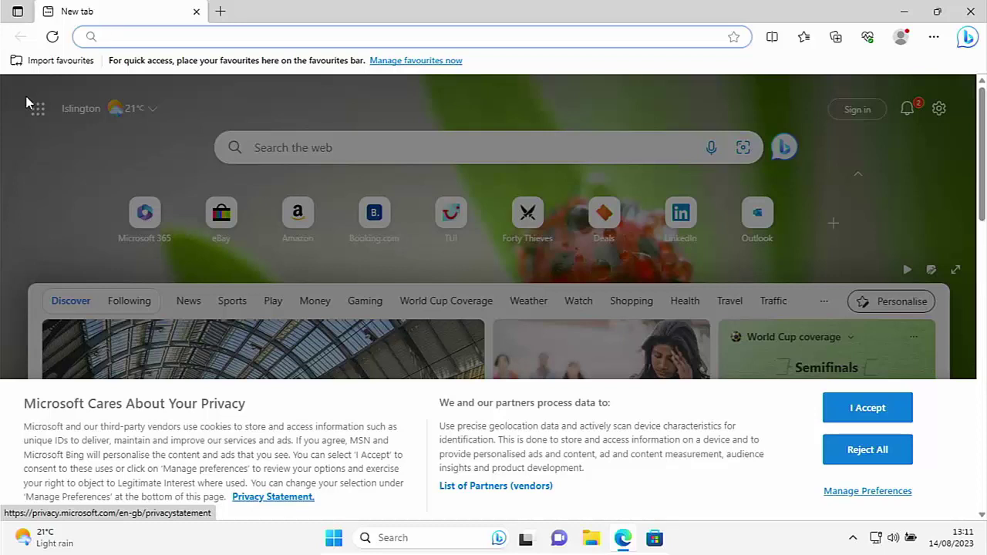
# - Go to portableapps.com in Microsoft Edge and consent to the site's use of personal data
pyautogui.write('po')
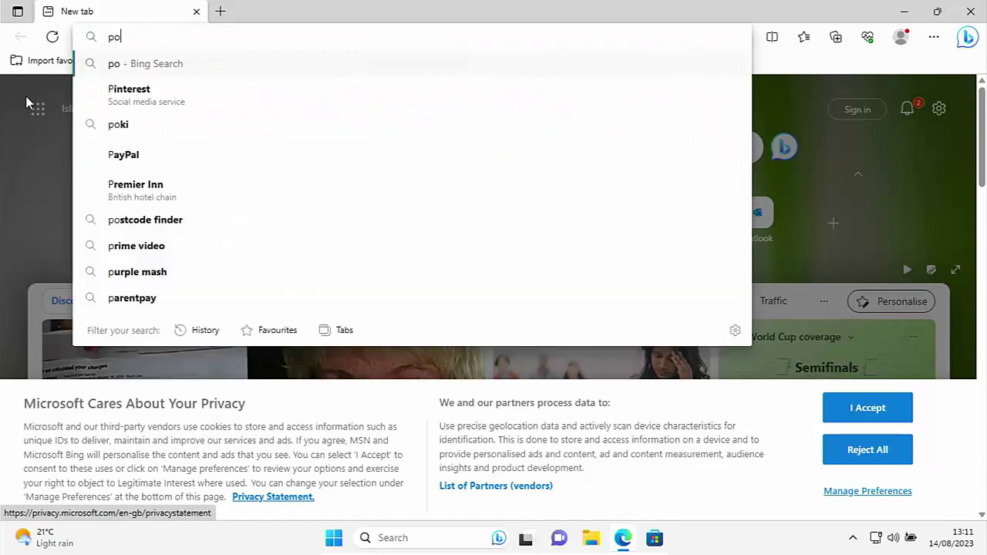
pyautogui.write('rtabl')
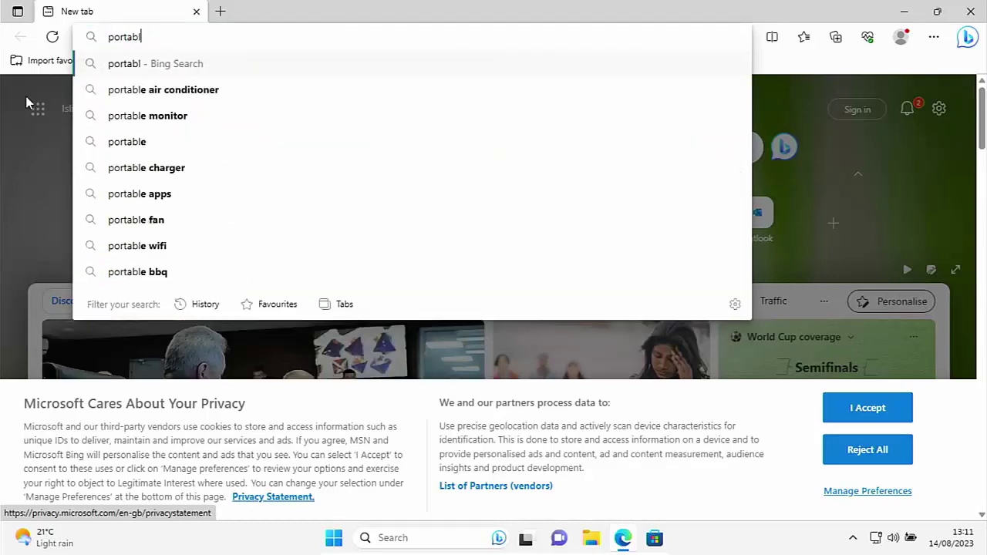
pyautogui.write('eapps')
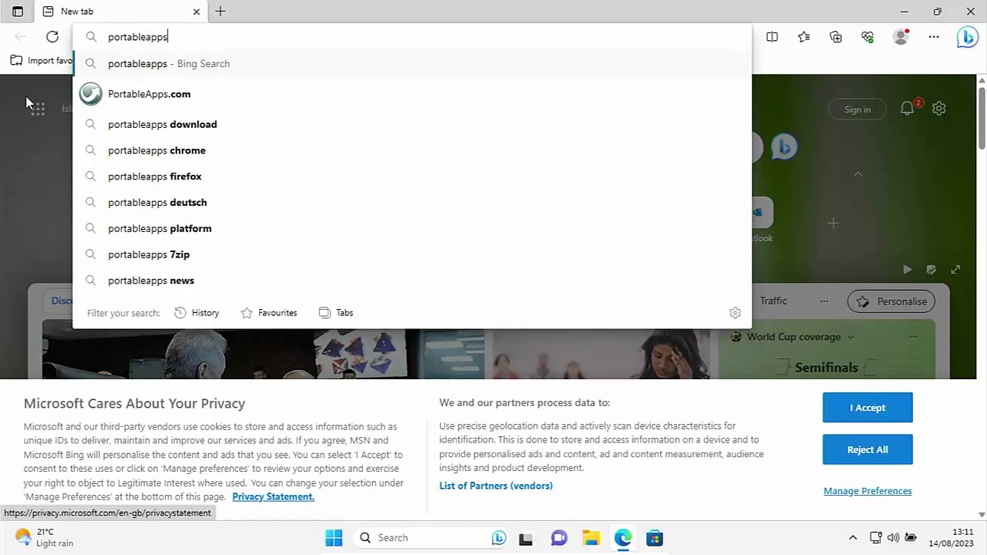
pyautogui.write('.com')
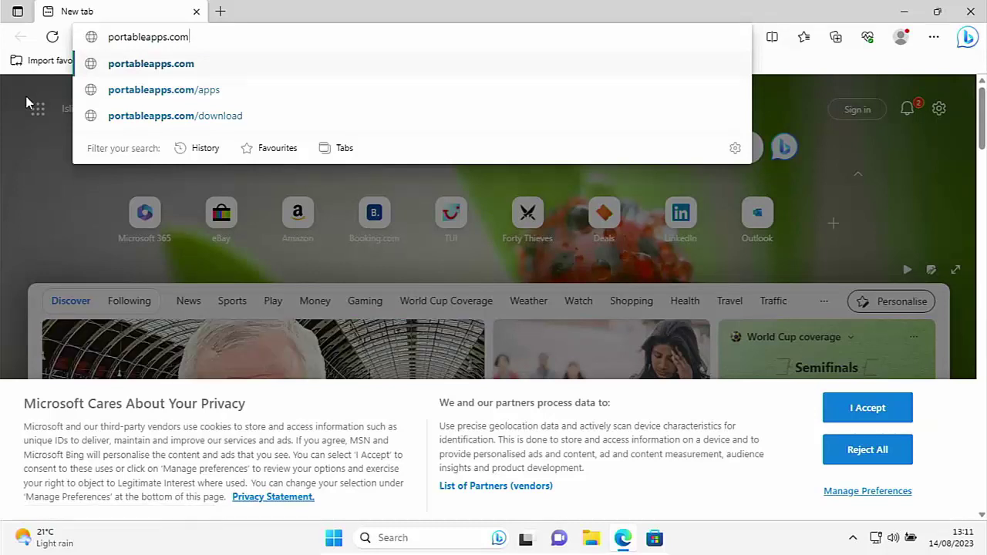
pyautogui.press('Return')
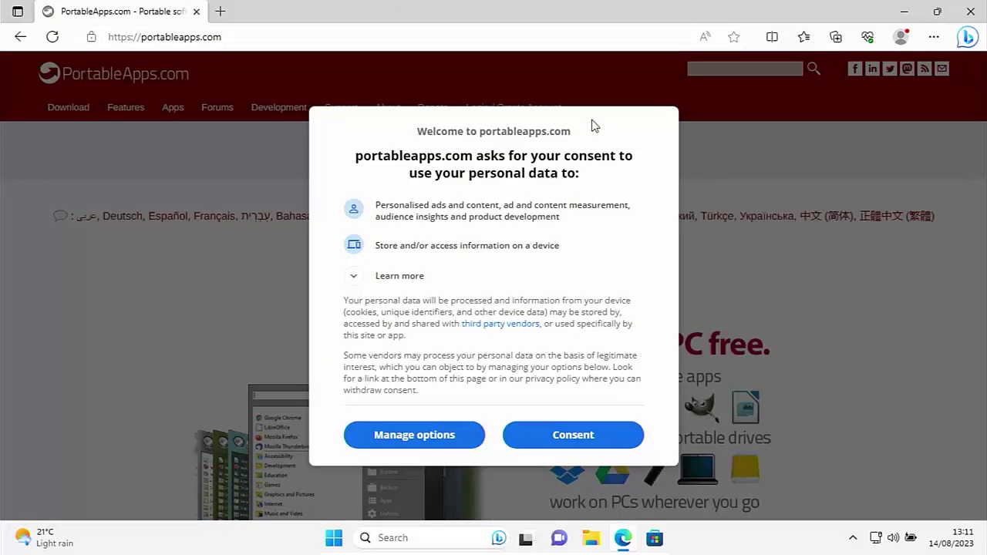
pyautogui.click(547, 434)
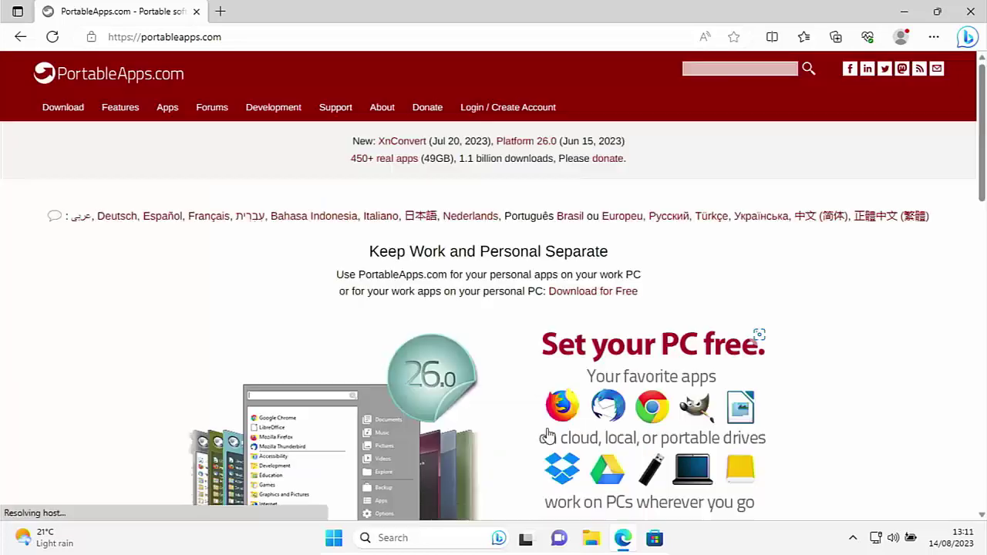
# - Search PortableApps.com for "chrome" and open the Google Chrome Portable page
pyautogui.click(749, 68)
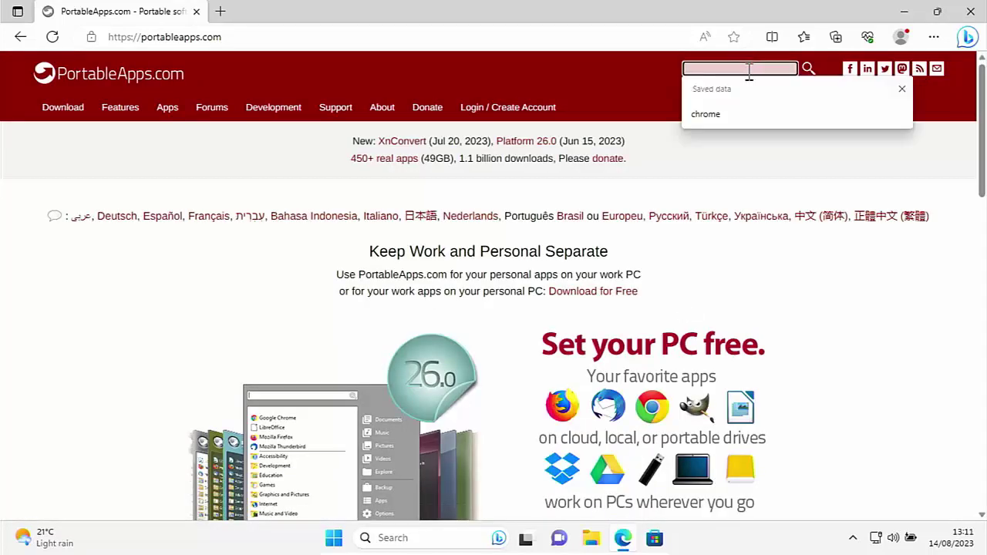
pyautogui.click(734, 116)
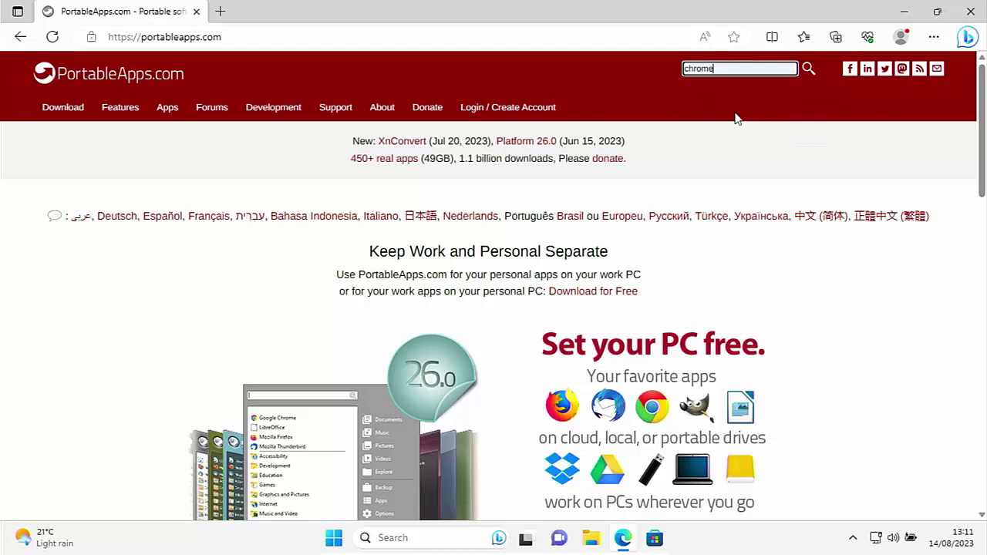
pyautogui.click(808, 70)
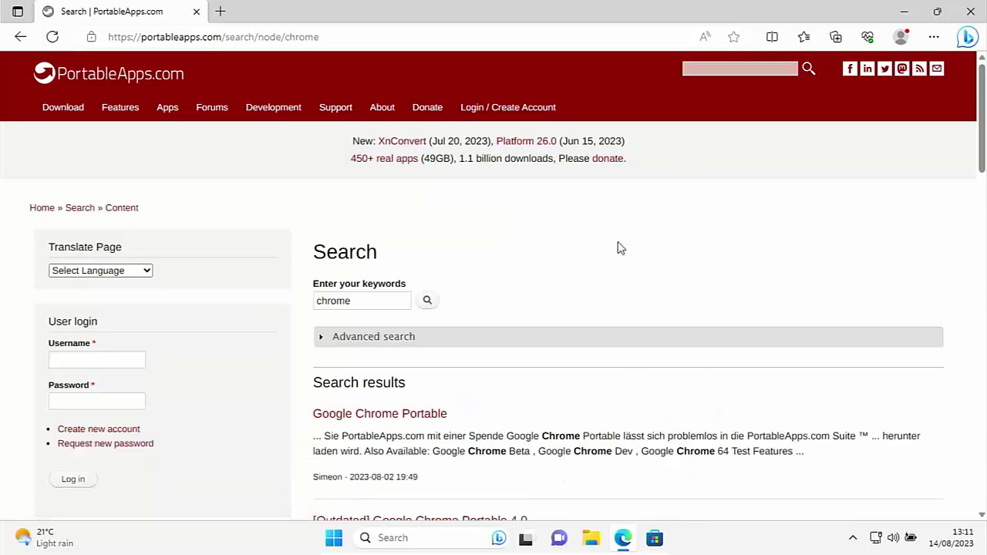
pyautogui.click(402, 415)
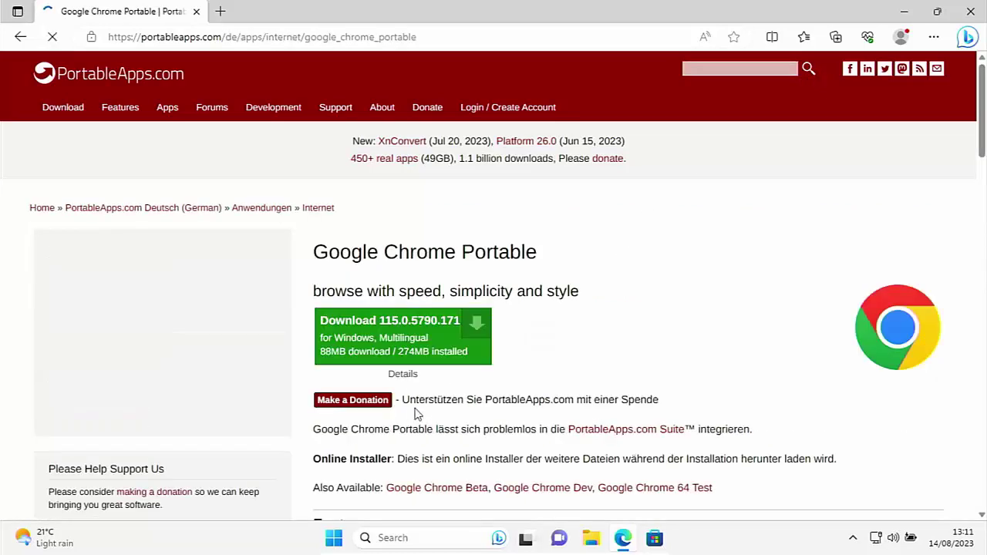
# - Download Google Chrome Portable 115.0.5790.171, refusing SourceForge's privacy request, and launch the downloaded installer
pyautogui.click(393, 350)
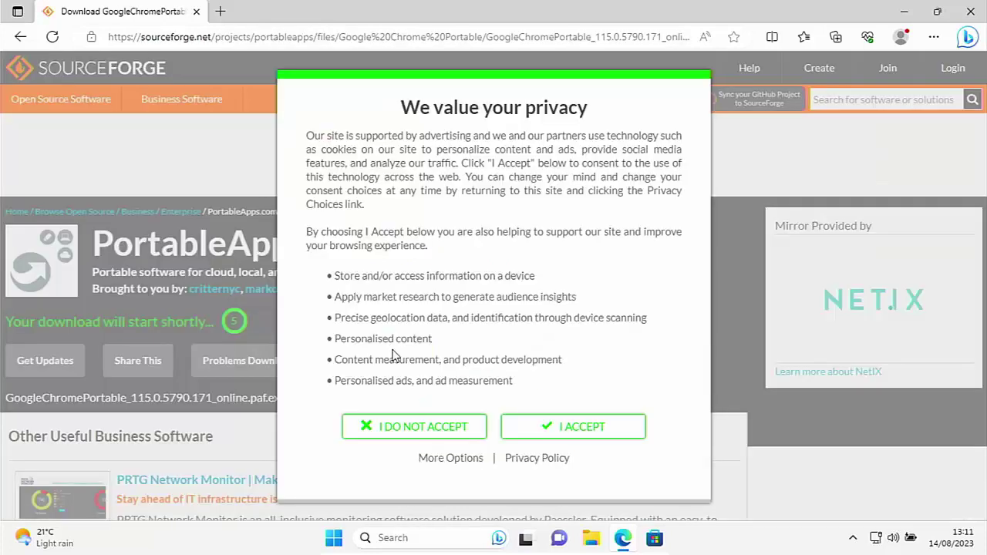
pyautogui.click(403, 429)
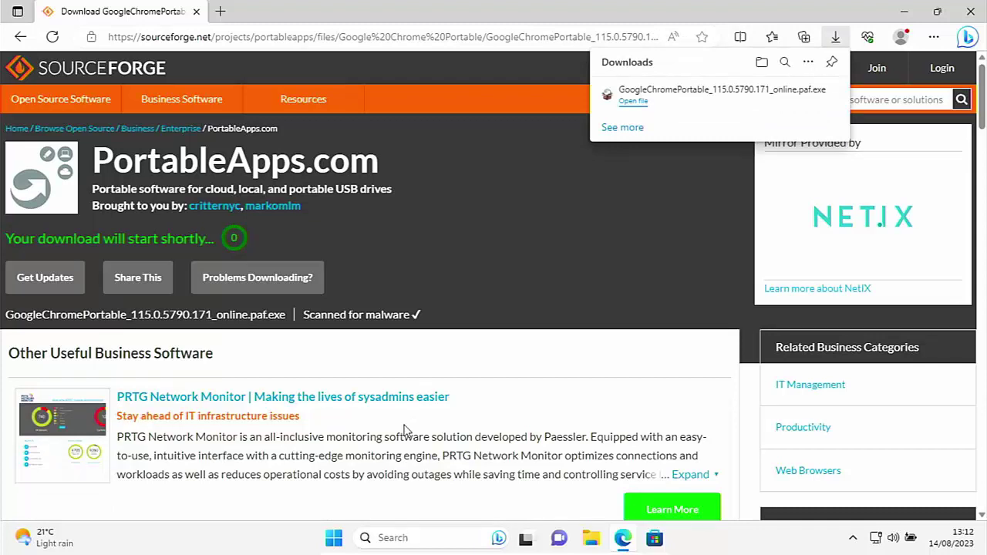
pyautogui.click(632, 103)
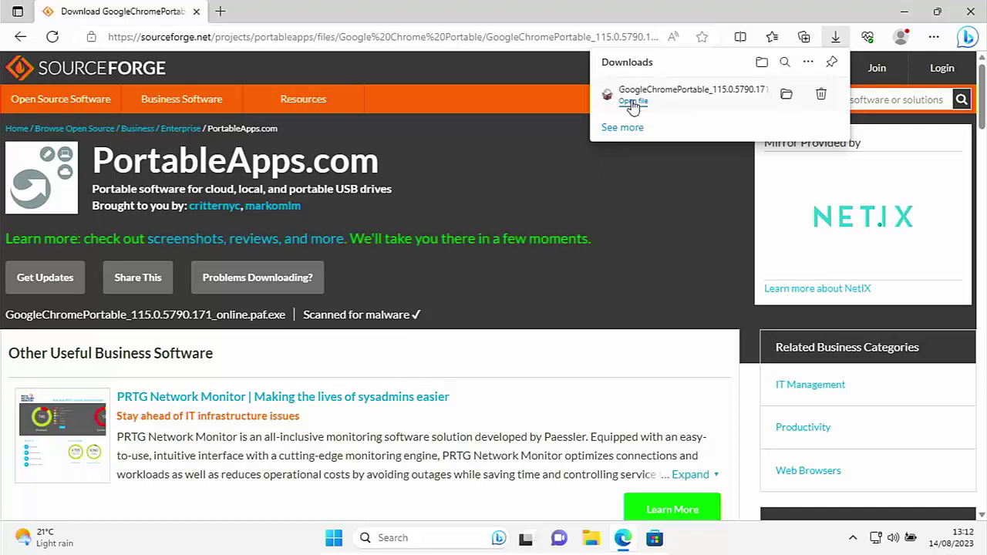
# - Accept the preset installer language and continue past the welcome page to the install location
pyautogui.click(512, 278)
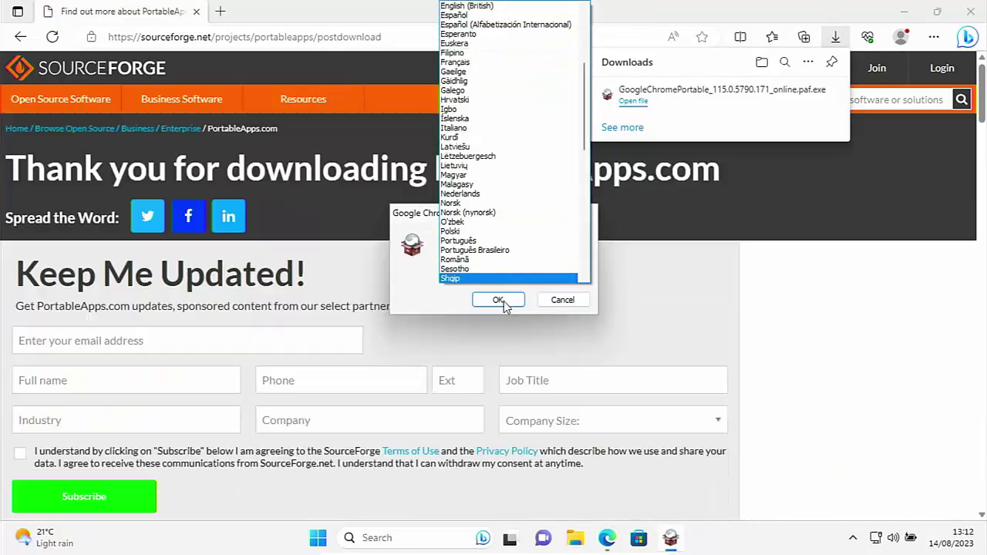
pyautogui.click(503, 302)
pyautogui.click(499, 300)
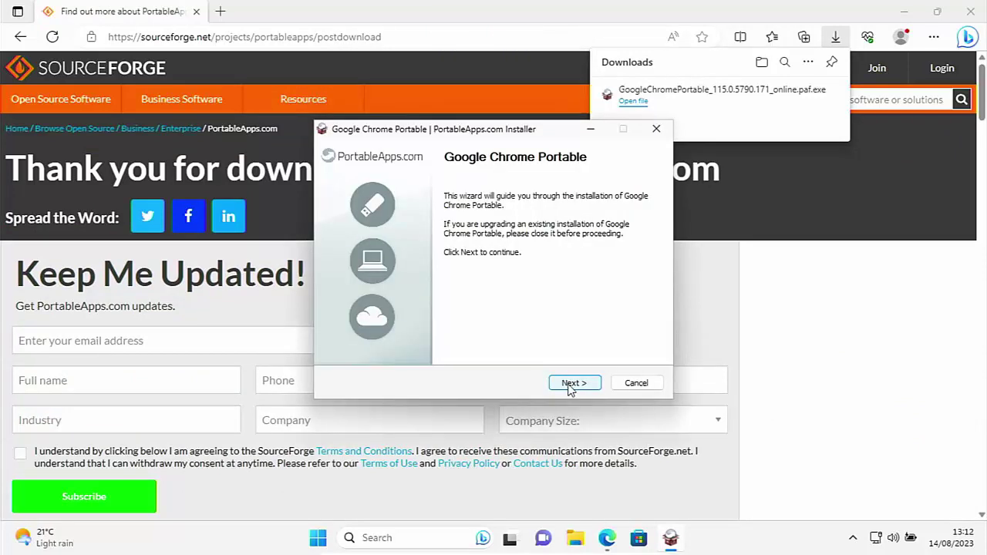
pyautogui.click(577, 384)
pyautogui.click(570, 386)
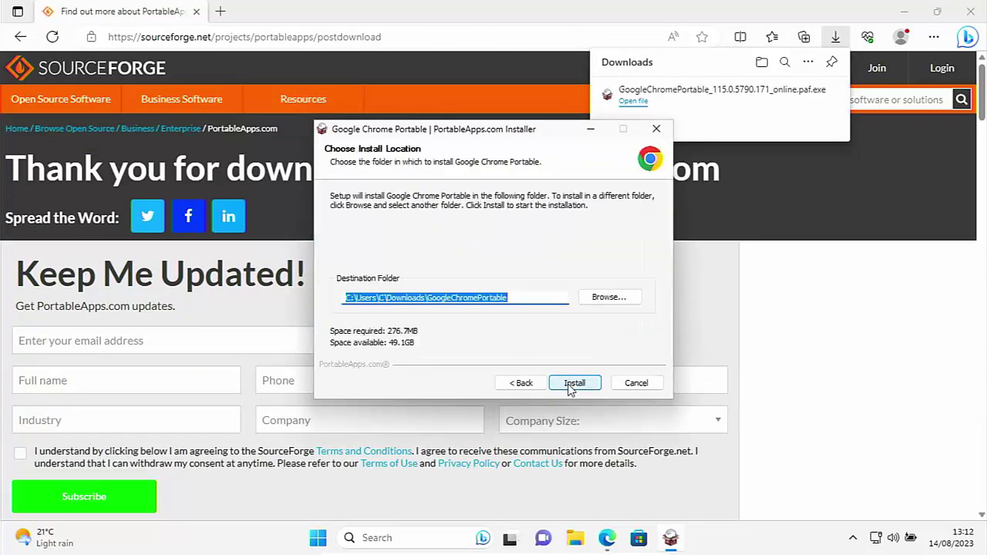
# - Set the installation destination to USB Drive (F:) under This PC
pyautogui.click(608, 298)
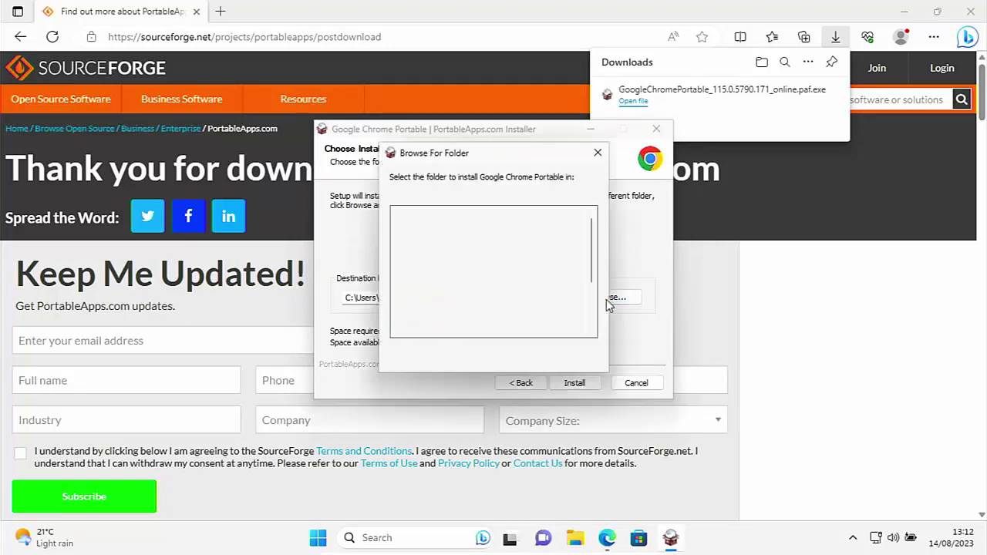
pyautogui.scroll(-1, 591, 303)
pyautogui.scroll(-1, 591, 303)
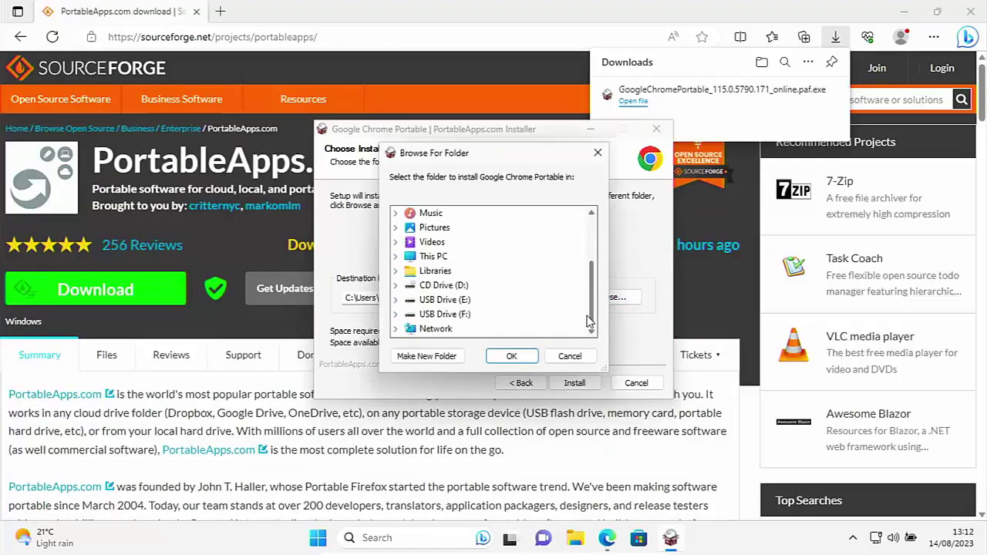
pyautogui.click(395, 256)
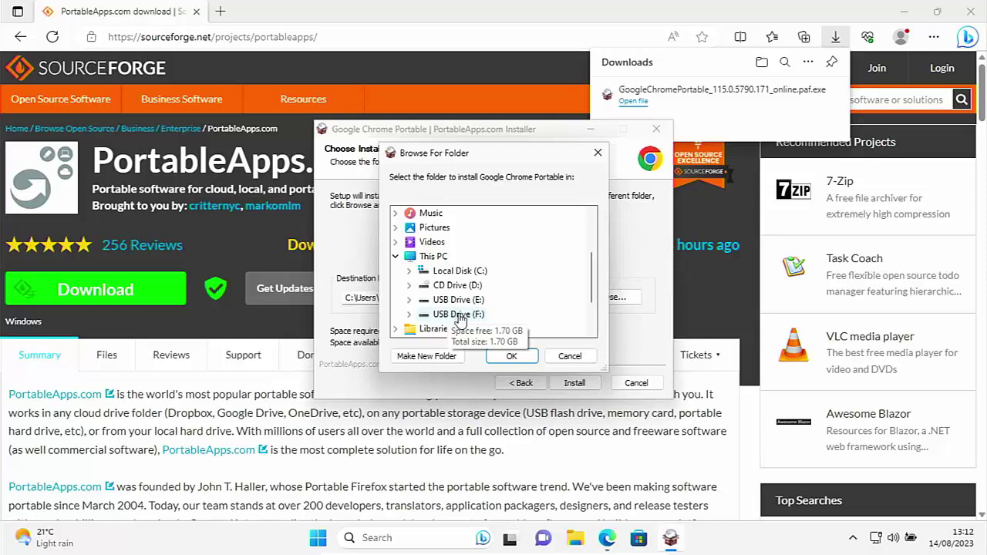
pyautogui.click(458, 315)
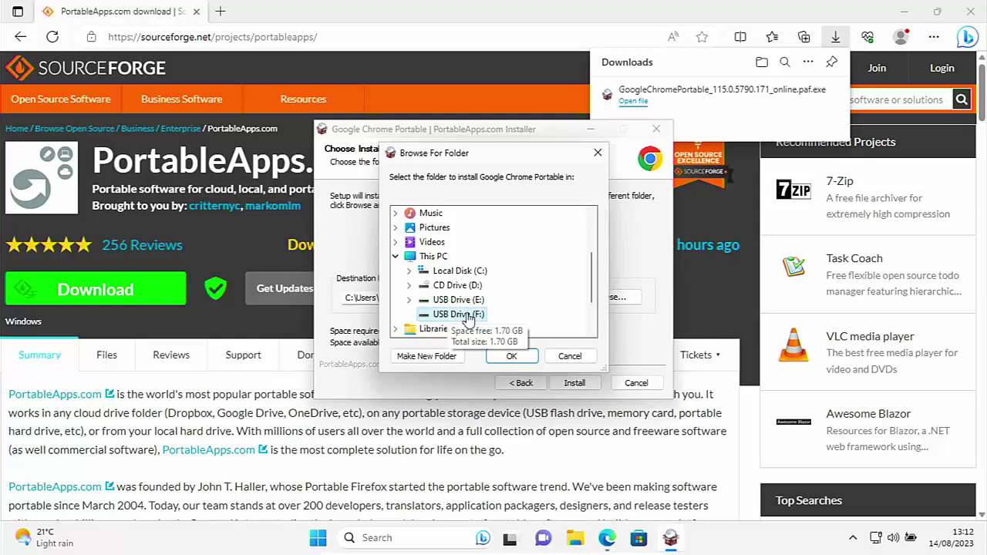
pyautogui.click(511, 356)
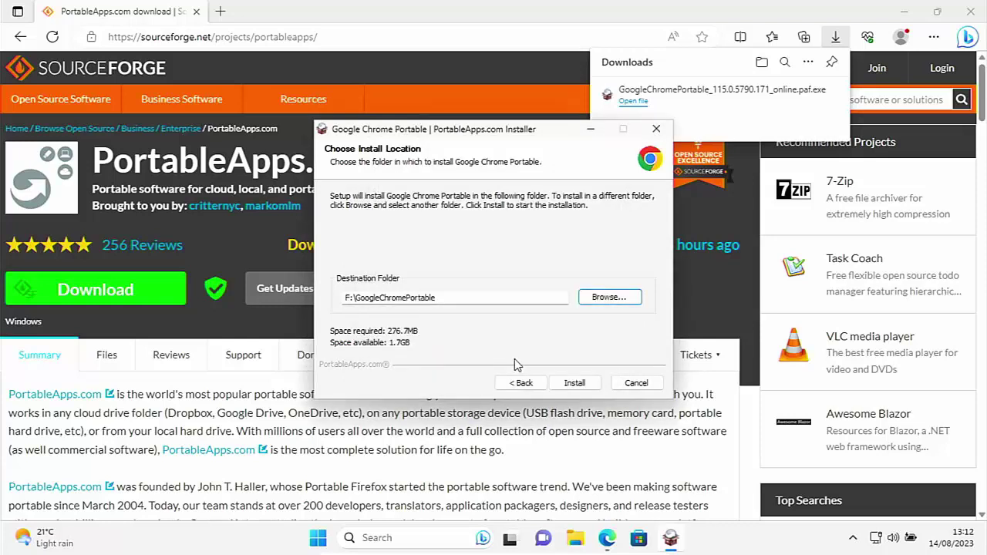
# - Install Google Chrome Portable, finish the setup without running it, and close the browser
pyautogui.click(572, 383)
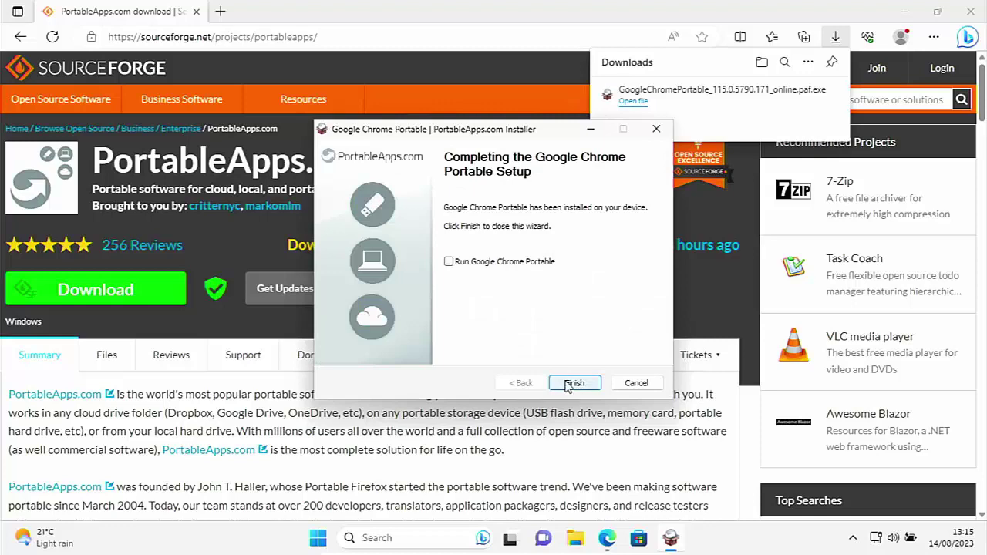
pyautogui.click(568, 386)
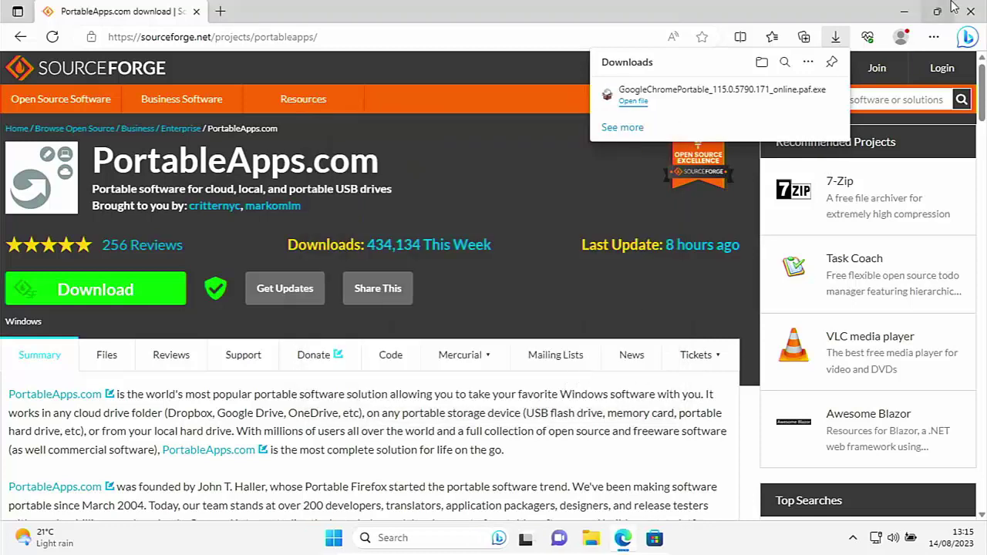
pyautogui.click(979, 12)
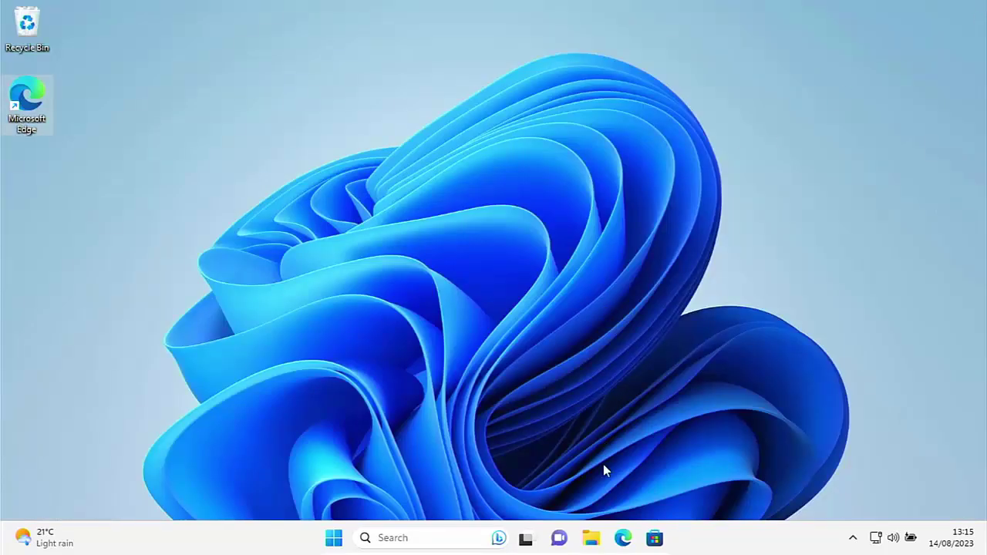
# - Open File Explorer and show the contents of USB Drive (F:)
pyautogui.click(591, 538)
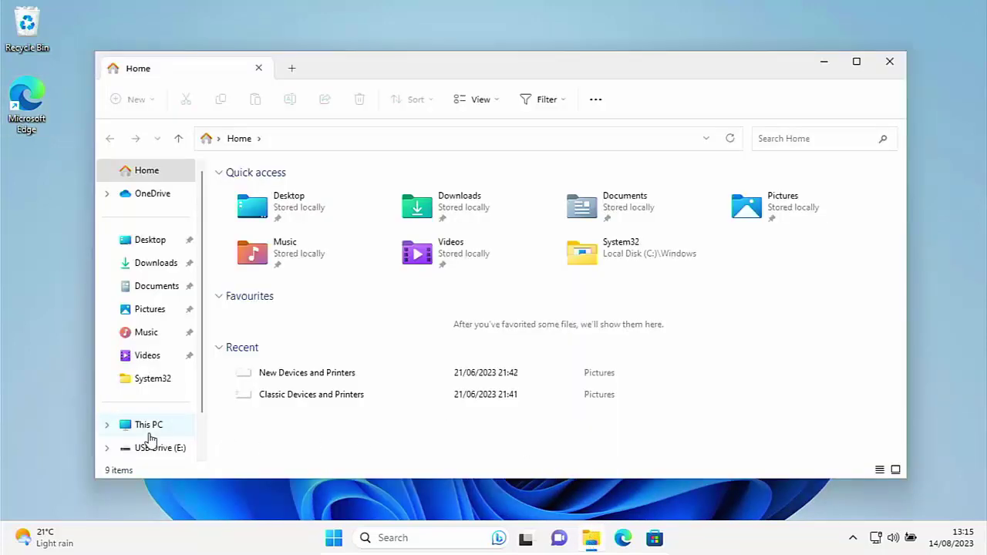
pyautogui.scroll(-1, 152, 438)
pyautogui.click(149, 428)
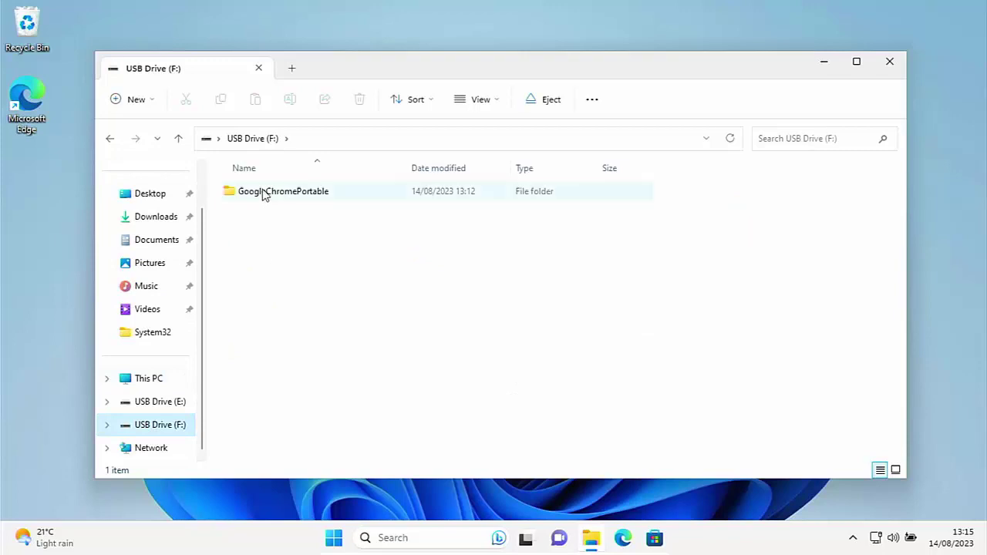
# - Launch the GoogleChromePortable application from its folder on USB Drive (F:)
pyautogui.doubleClick(291, 200)
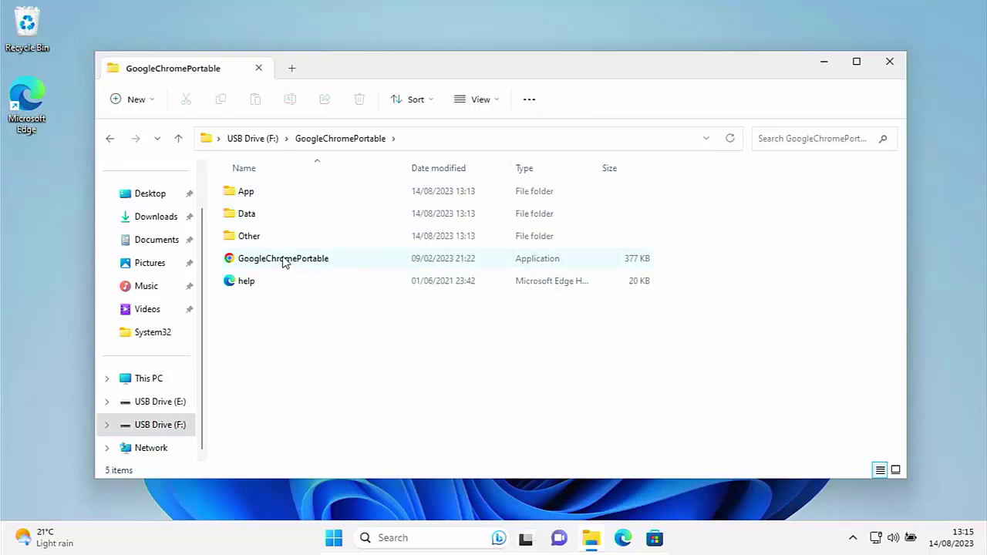
pyautogui.doubleClick(284, 262)
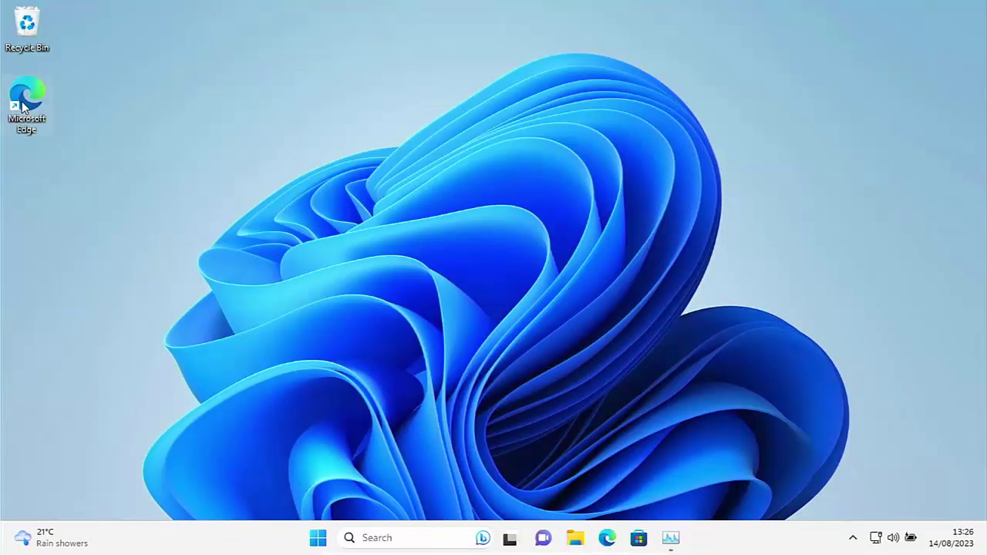
# - Open Microsoft Edge and go to the GitHub profile at github.com/AveYo
pyautogui.doubleClick(22, 107)
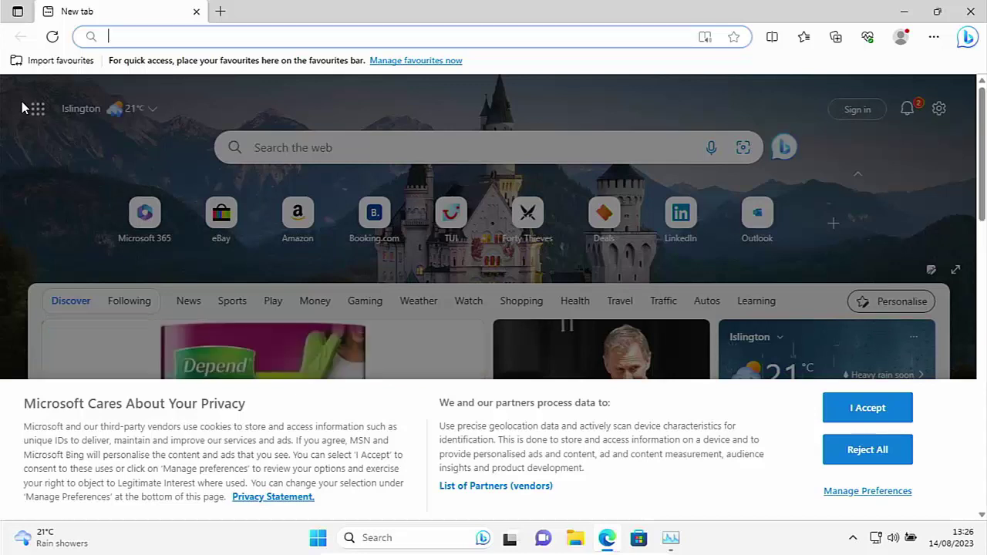
pyautogui.write('git')
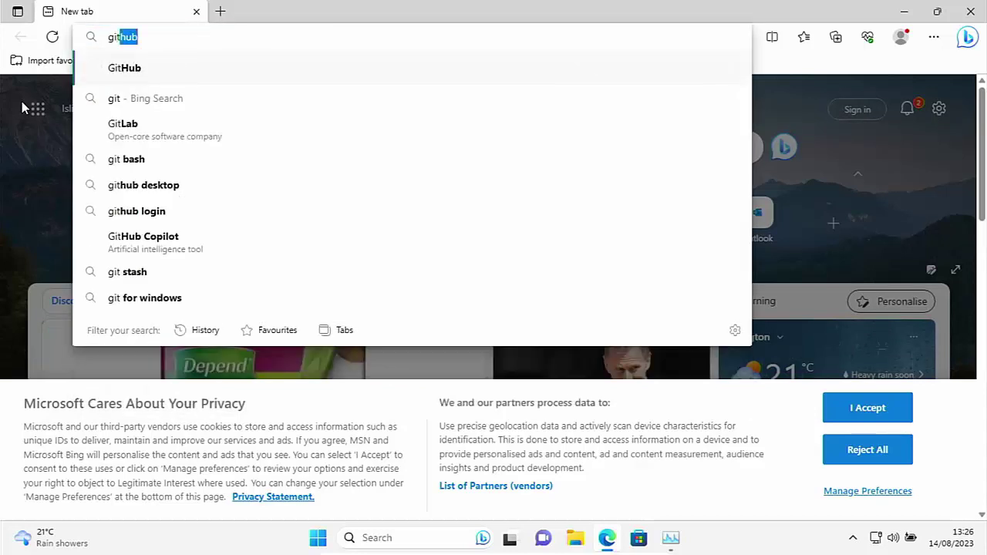
pyautogui.write('hum')
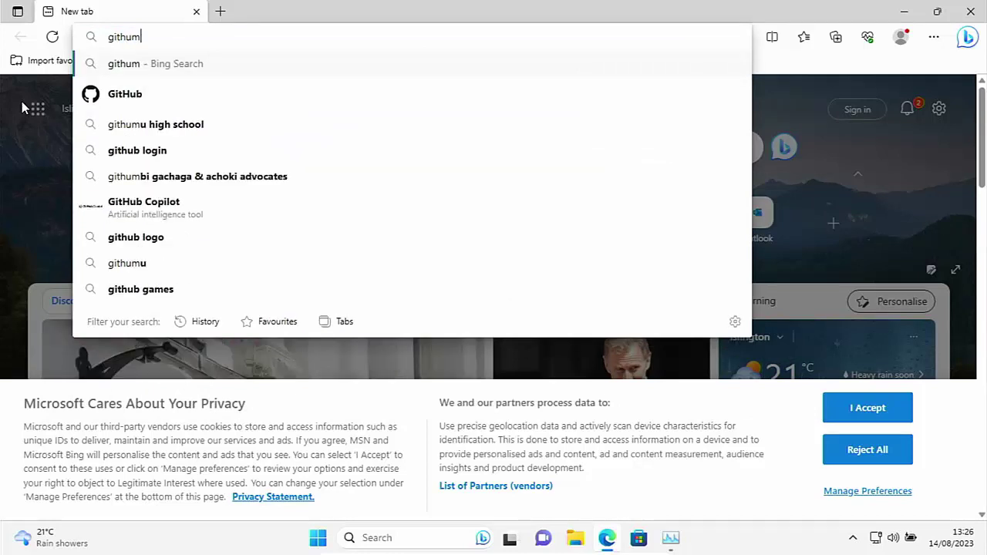
pyautogui.press('BackSpace')
pyautogui.write('b.com/')
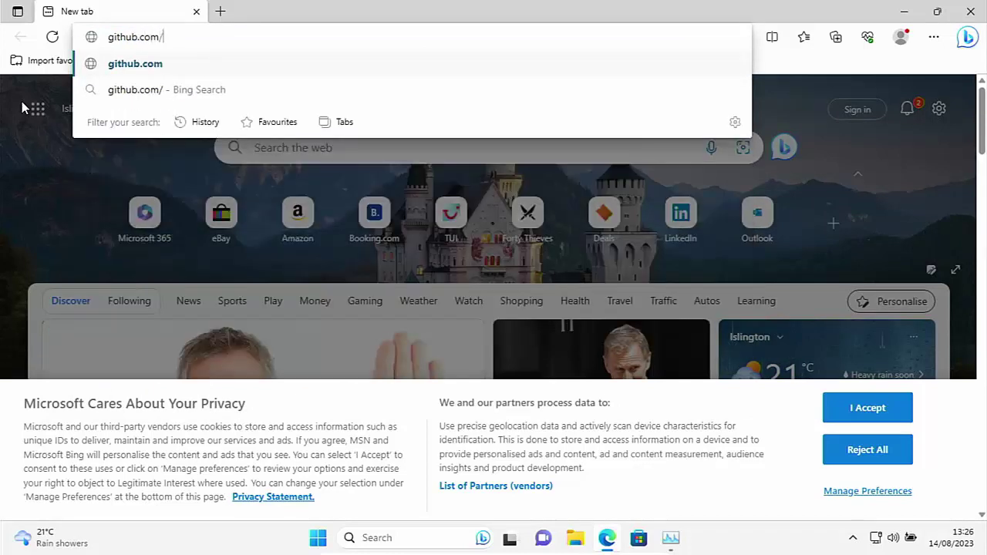
pyautogui.write('A')
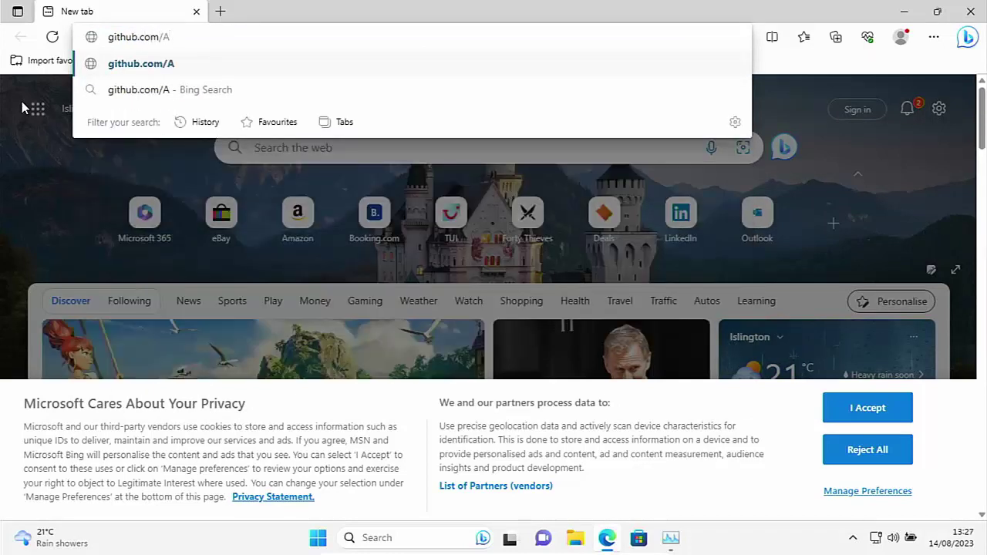
pyautogui.write('ve')
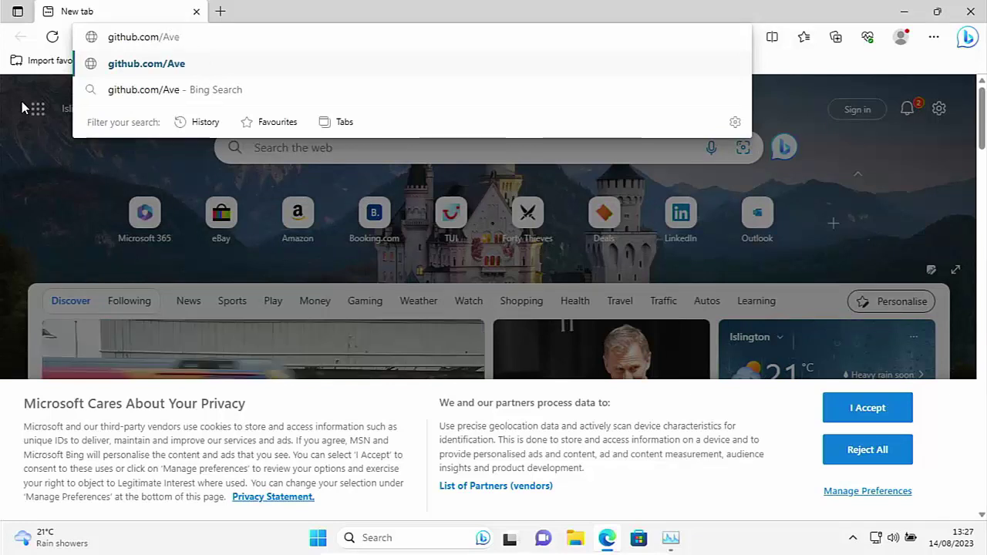
pyautogui.write('Yo')
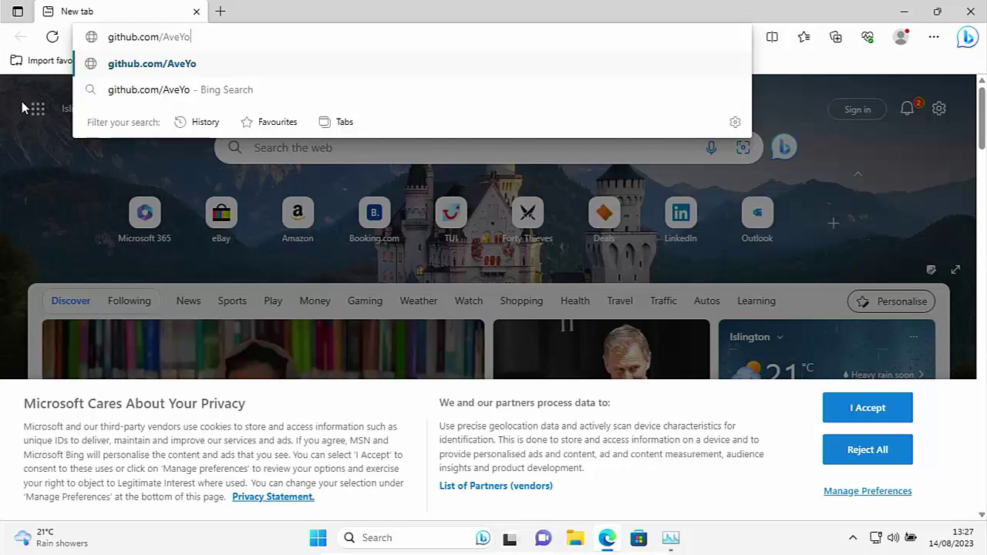
pyautogui.press('Return')
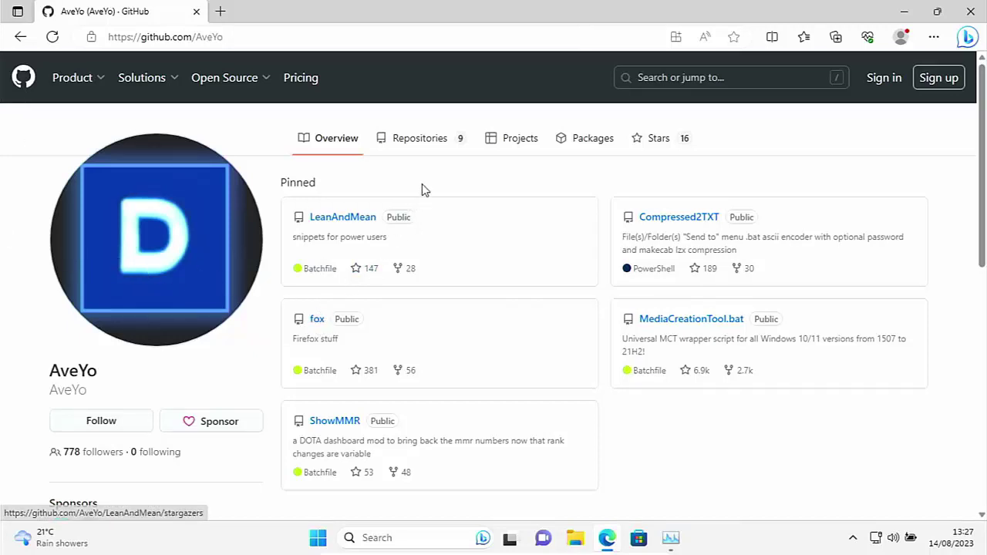
# - Find the fox repository among the profile's repositories and open its Edge_Removal.bat file
pyautogui.click(421, 140)
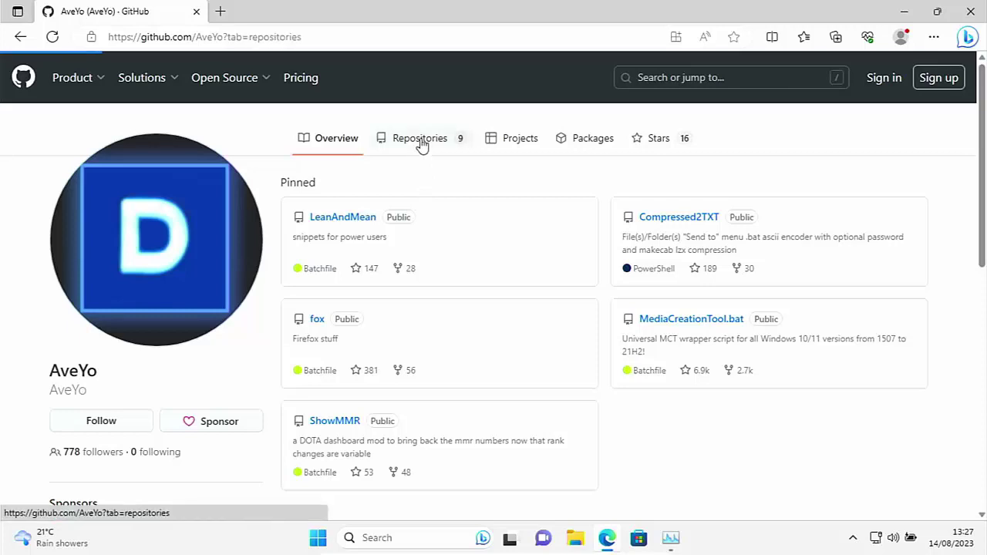
pyautogui.scroll(-1, 414, 225)
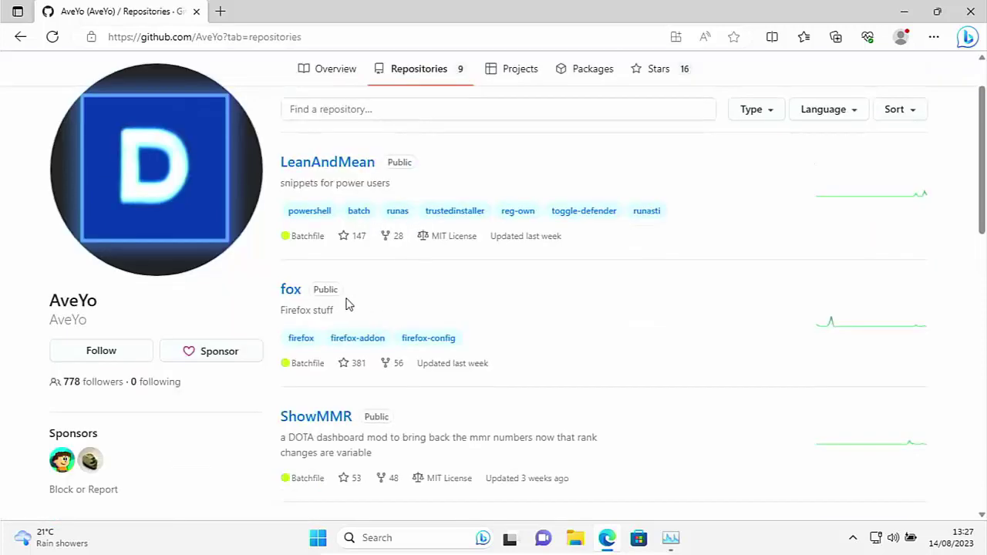
pyautogui.click(290, 291)
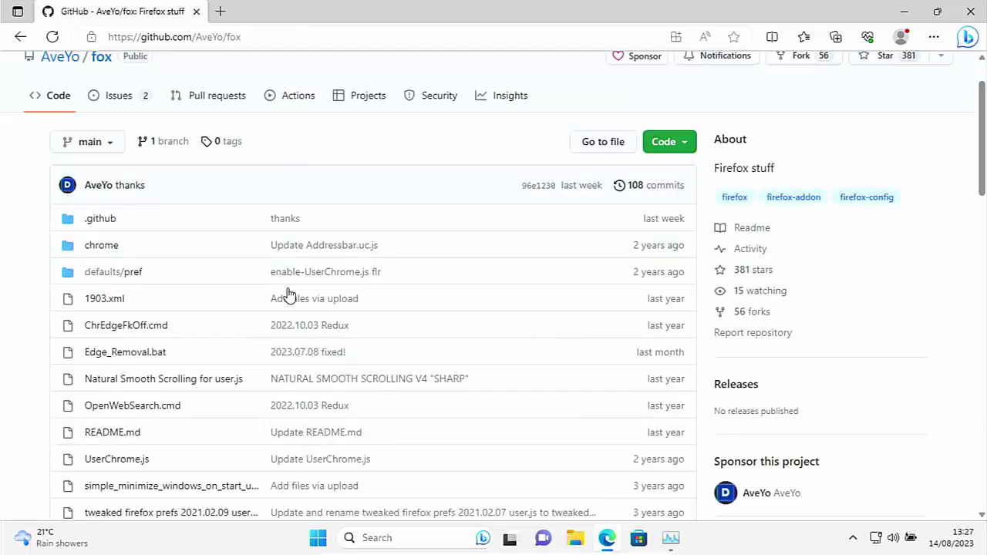
pyautogui.scroll(-1, 290, 293)
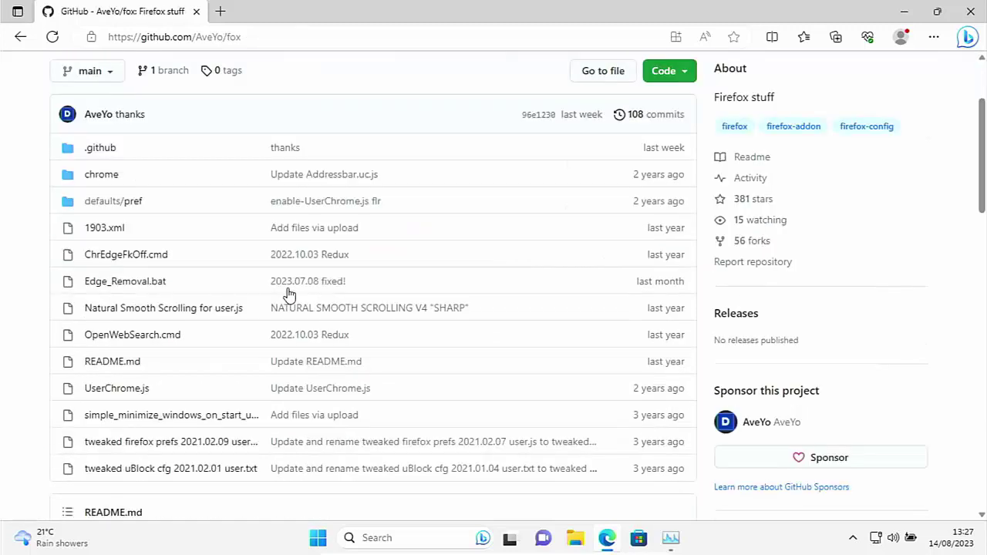
pyautogui.click(130, 284)
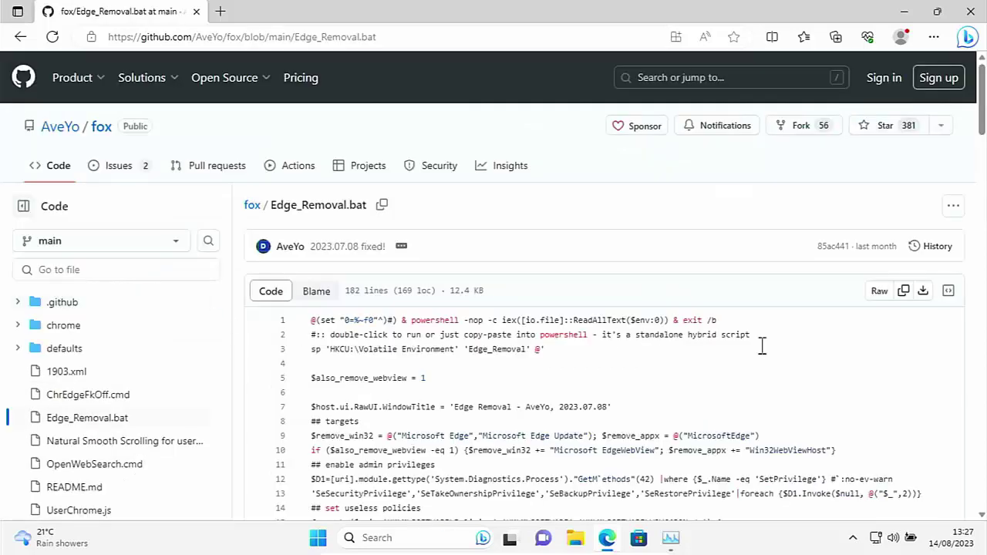
# - Download the raw Edge_Removal.bat file, choose to keep it anyway despite the safety warning, and close the browser
pyautogui.click(923, 291)
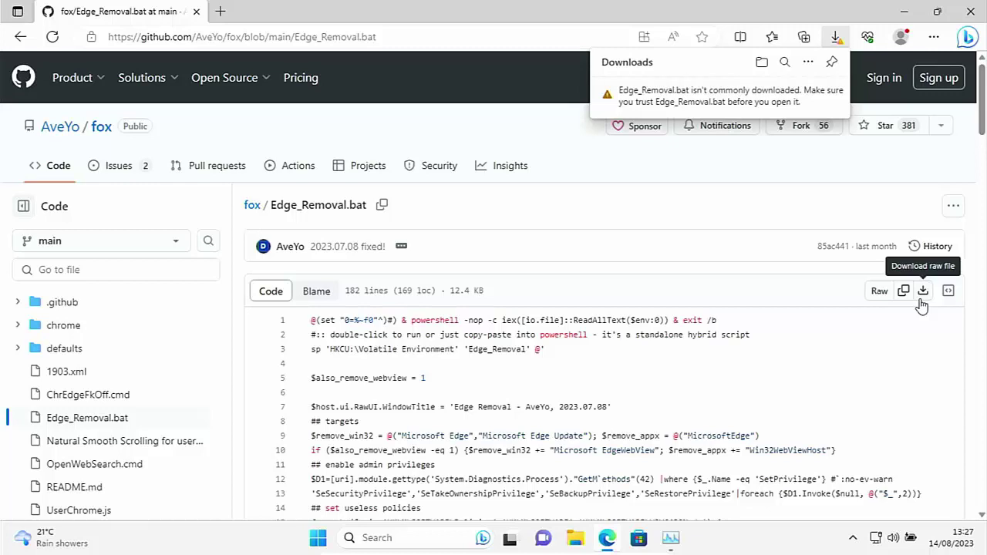
pyautogui.moveTo(787, 93)
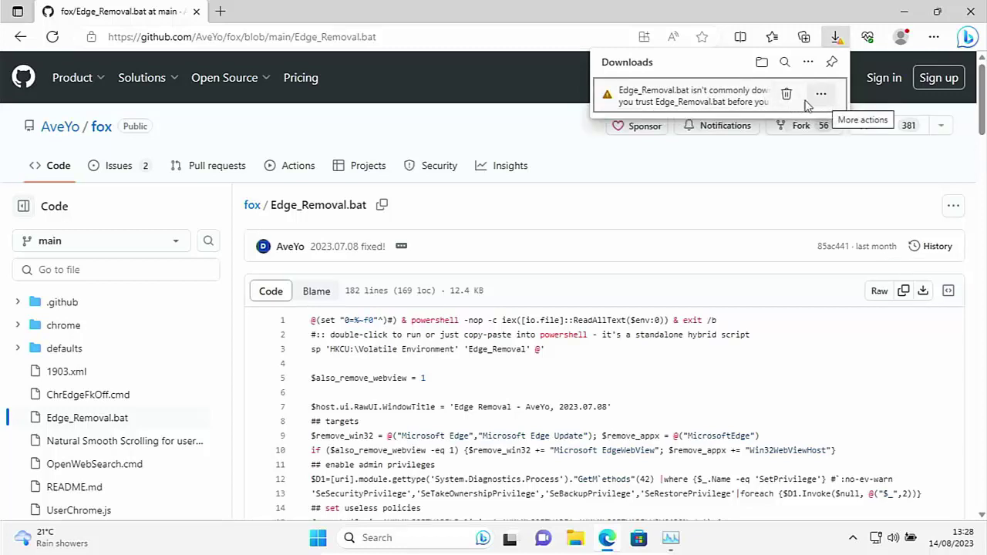
pyautogui.moveTo(685, 101)
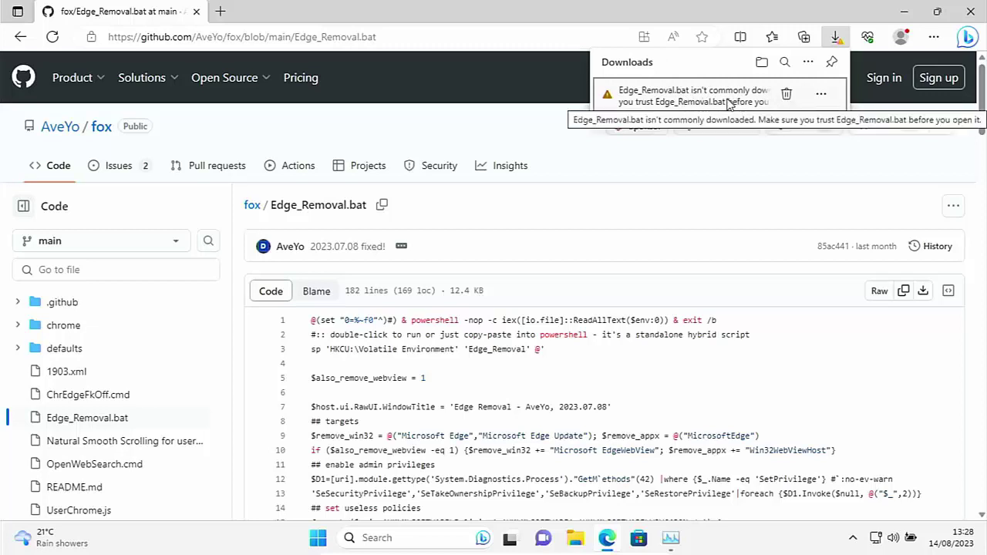
pyautogui.click(823, 96)
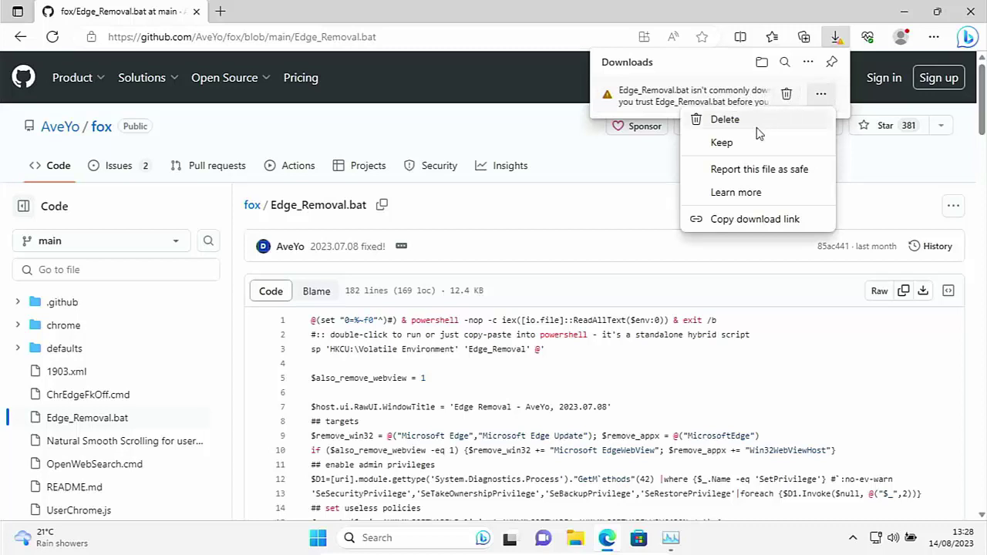
pyautogui.click(740, 146)
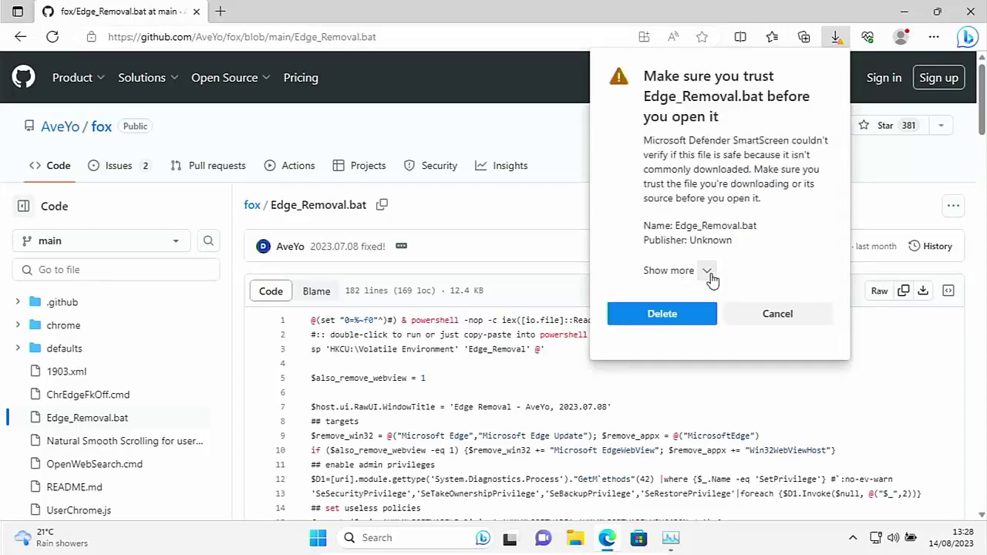
pyautogui.click(709, 273)
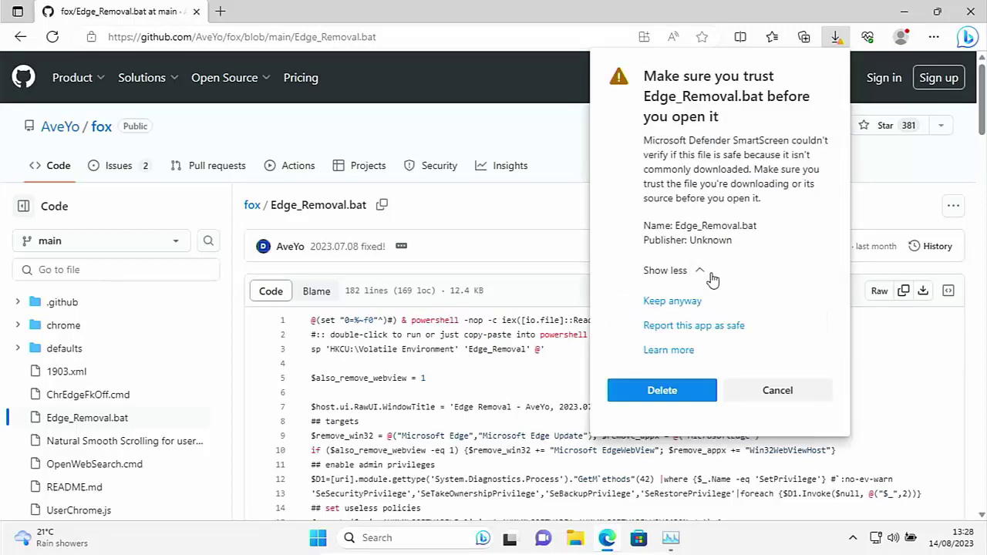
pyautogui.click(673, 302)
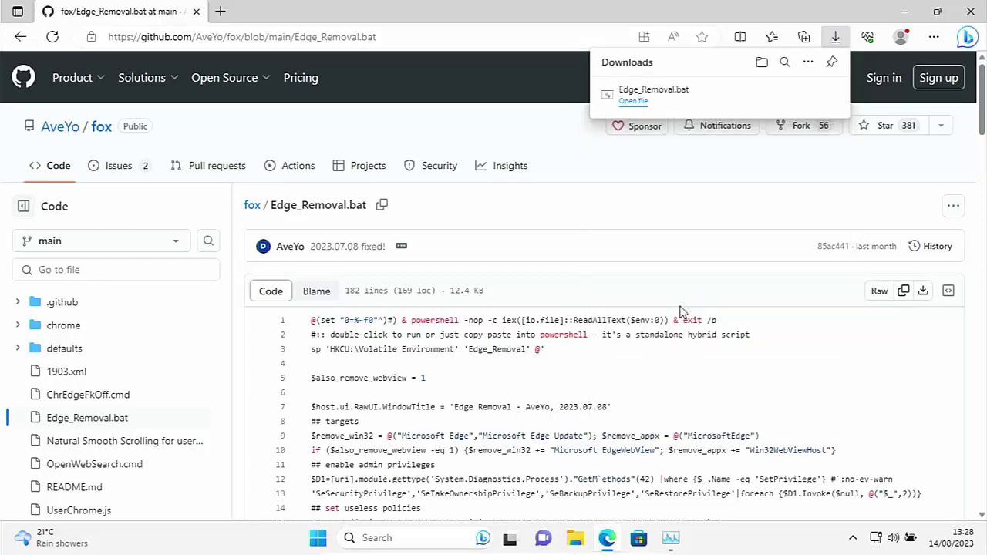
pyautogui.click(969, 12)
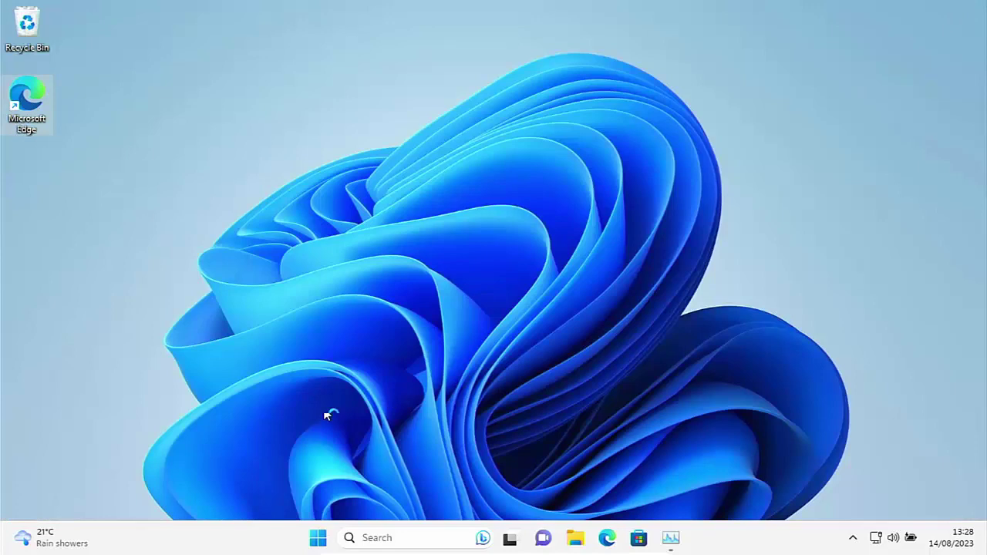
# - Run Edge_Removal from the Downloads folder in File Explorer as administrator and allow it to make changes to the device
pyautogui.click(577, 543)
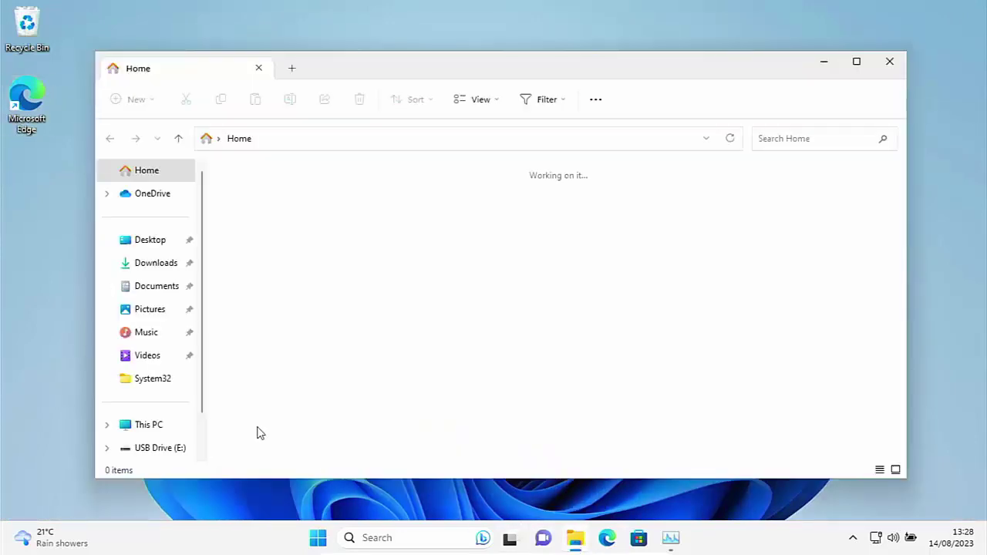
pyautogui.click(157, 265)
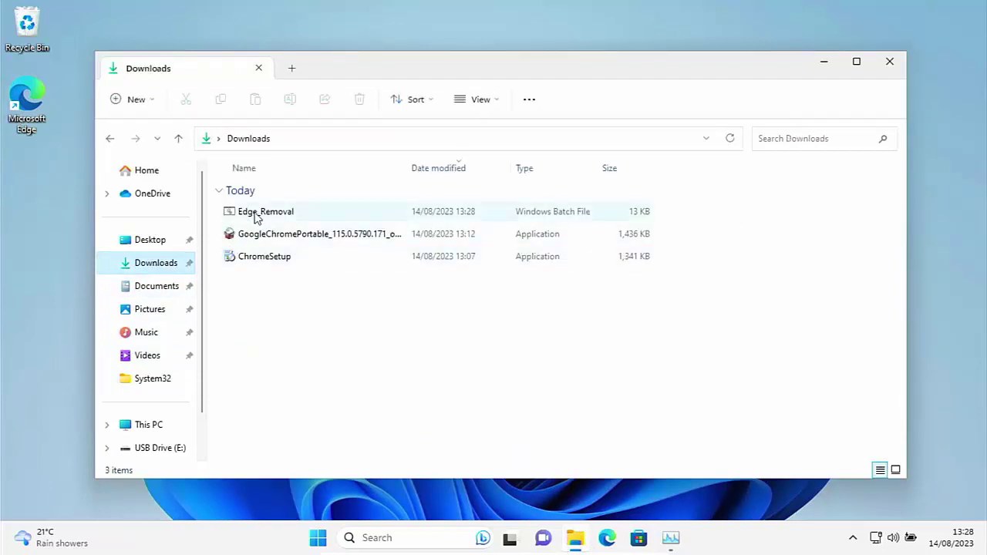
pyautogui.click(265, 216)
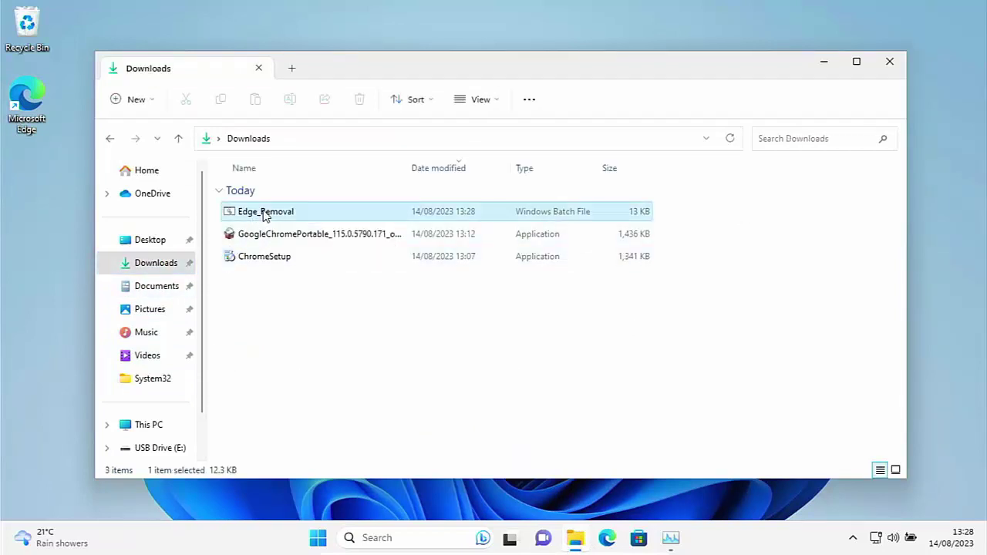
pyautogui.rightClick(264, 216)
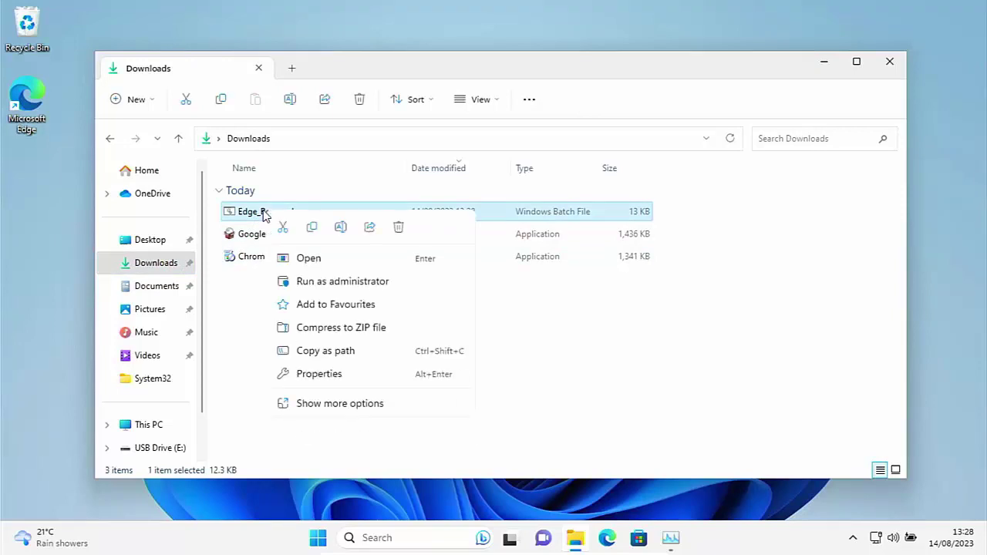
pyautogui.click(332, 287)
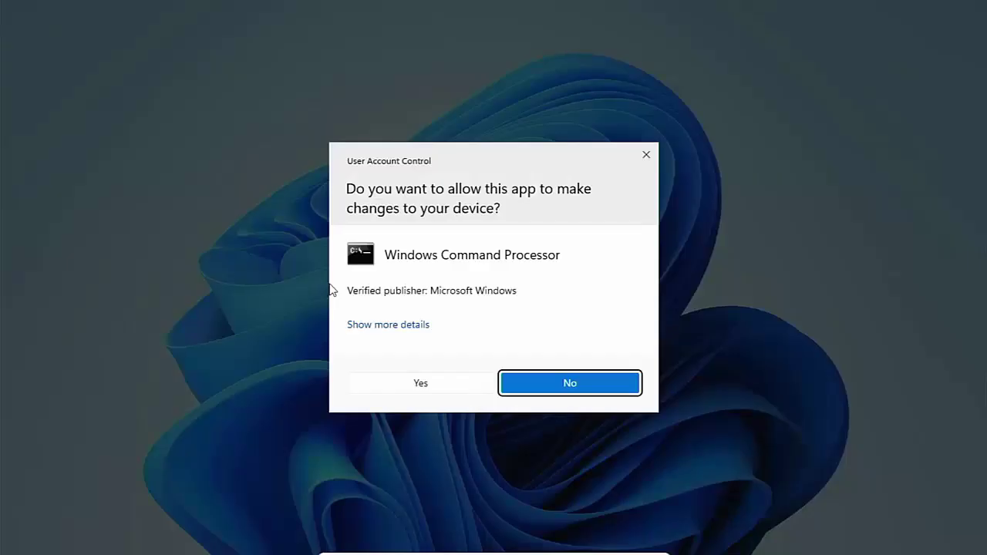
pyautogui.click(393, 390)
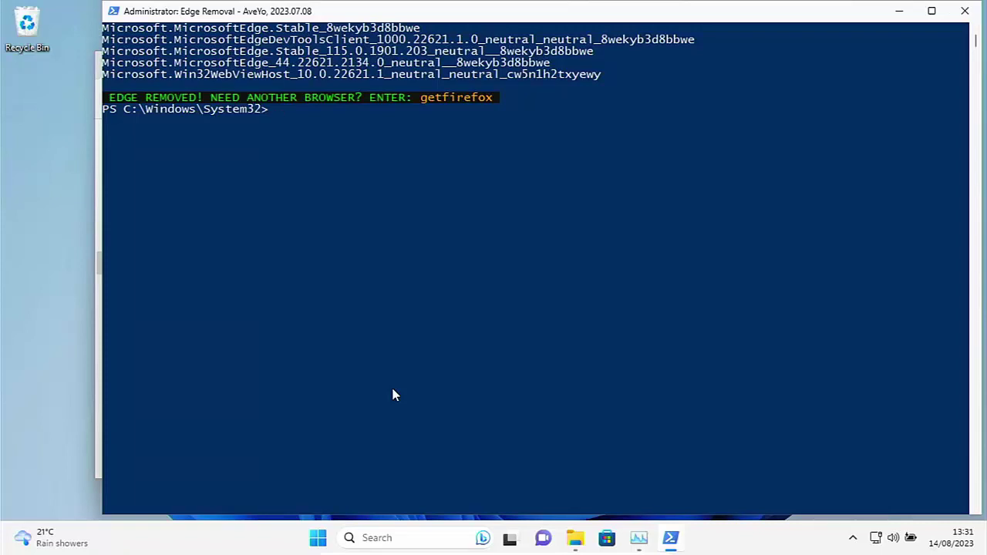
# - Run the getfirefox command in the Edge Removal PowerShell window to fetch another browser
pyautogui.write('getfirefi')
pyautogui.press('BackSpace')
pyautogui.write('ox')
pyautogui.press('Return')
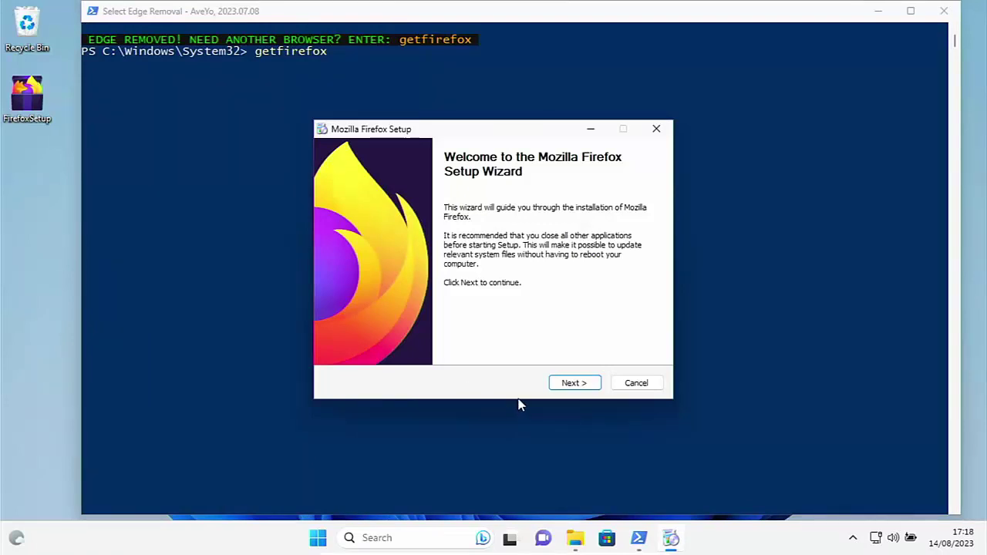
# - Install Mozilla Firefox with the Standard setup and launch it on finishing, then close the PowerShell and Downloads windows
pyautogui.click(573, 385)
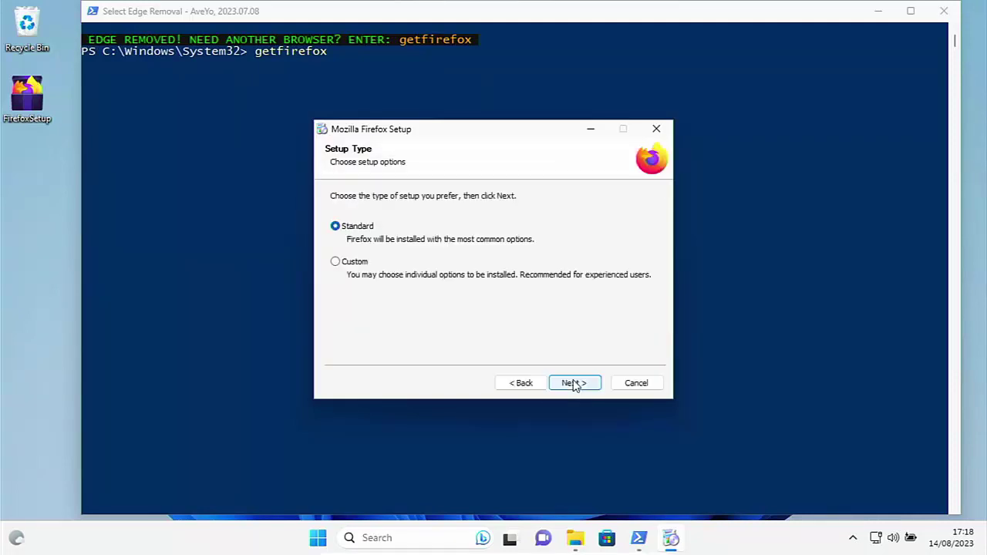
pyautogui.click(574, 384)
pyautogui.click(574, 384)
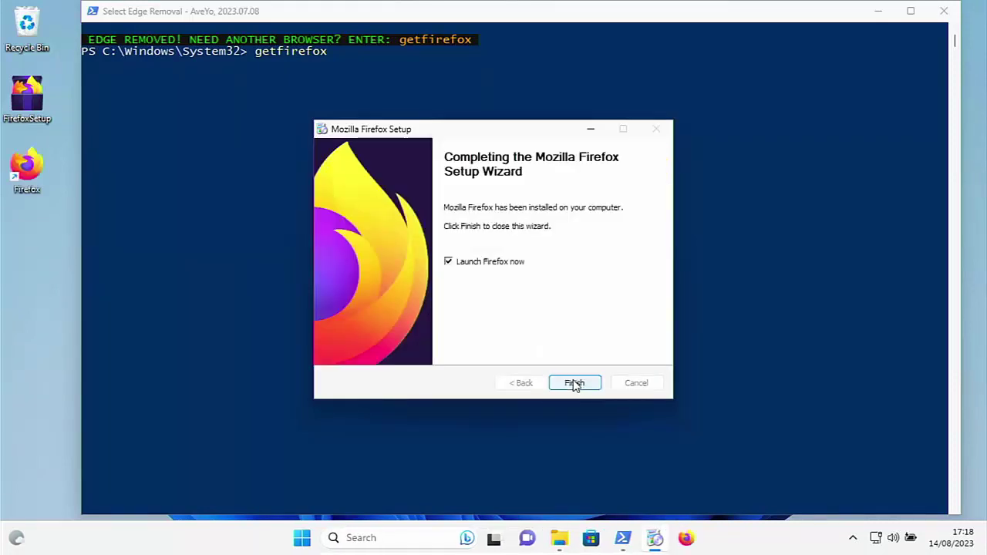
pyautogui.click(575, 383)
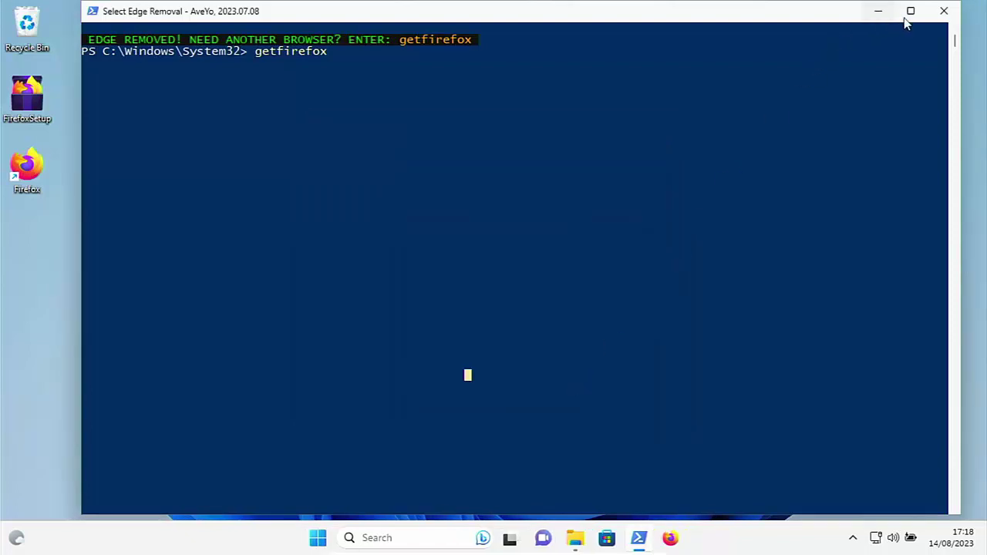
pyautogui.click(944, 12)
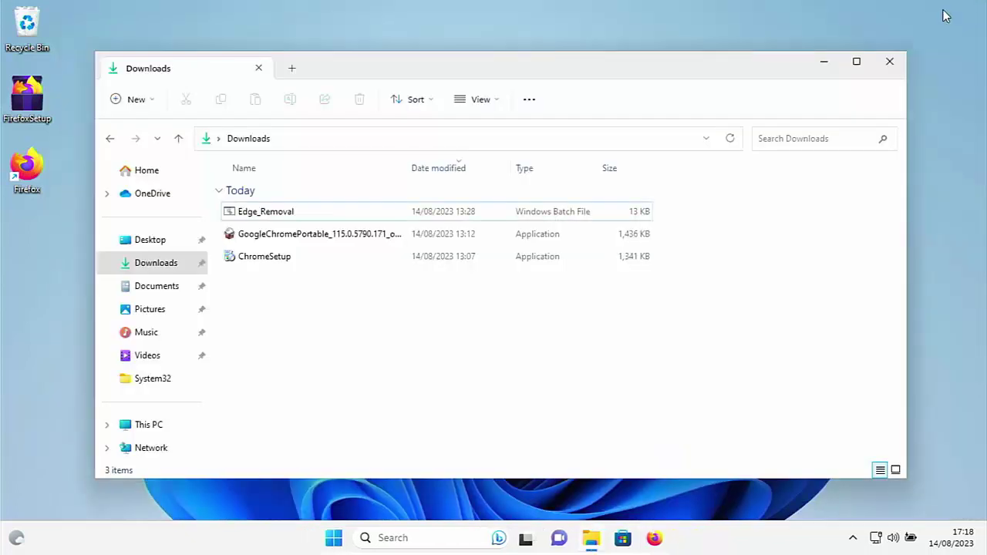
pyautogui.click(889, 62)
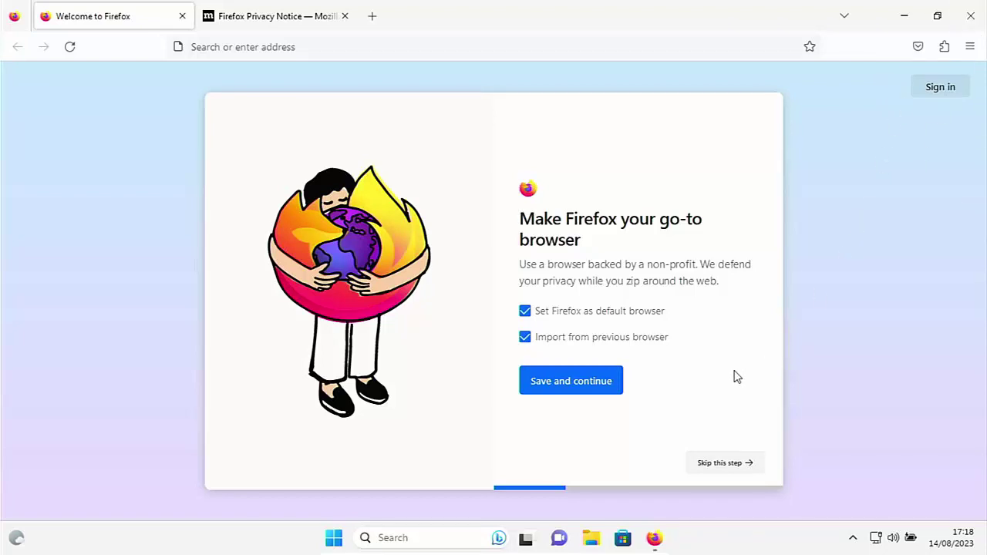
# - Skip the Firefox welcome pages without setting it as default or importing data, and finish with Start browsing
pyautogui.click(733, 472)
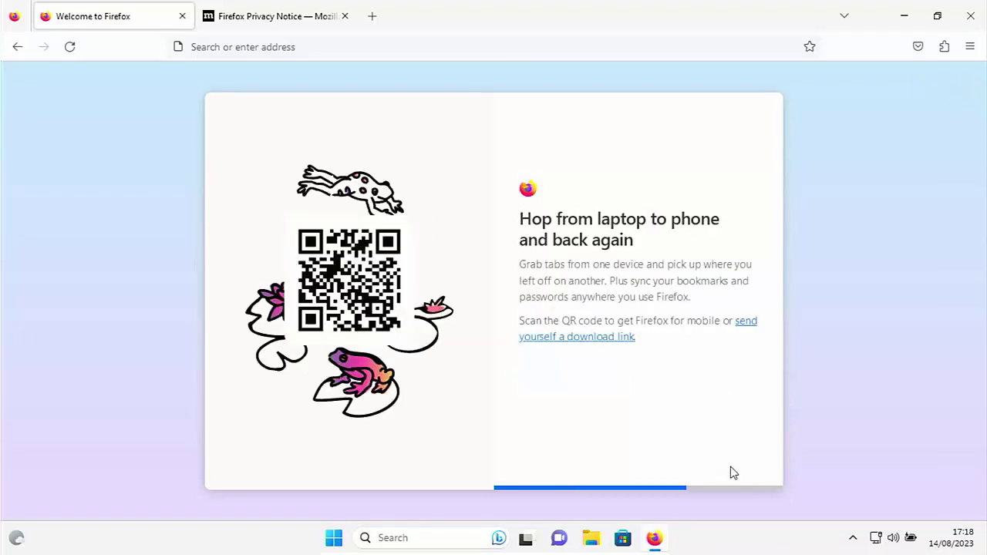
pyautogui.click(732, 468)
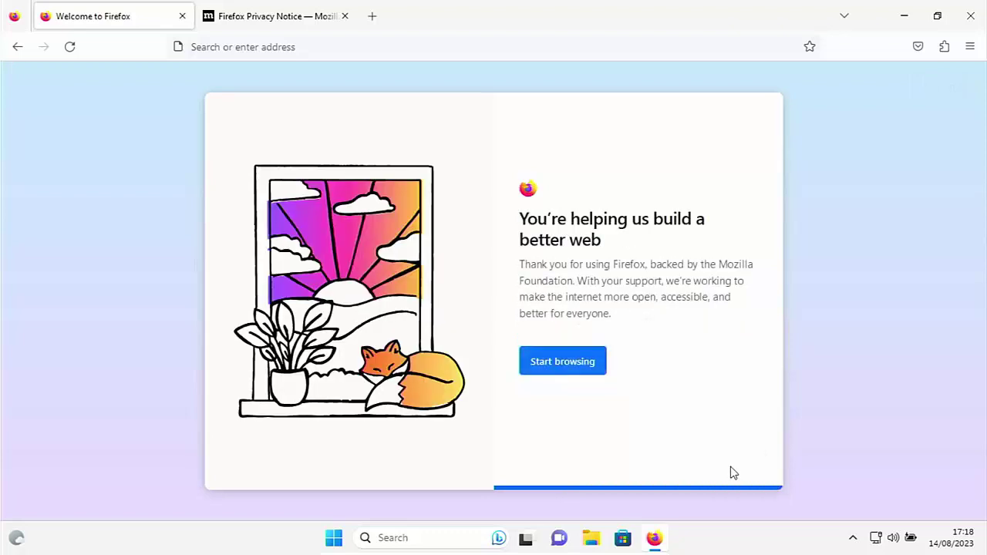
pyautogui.click(574, 367)
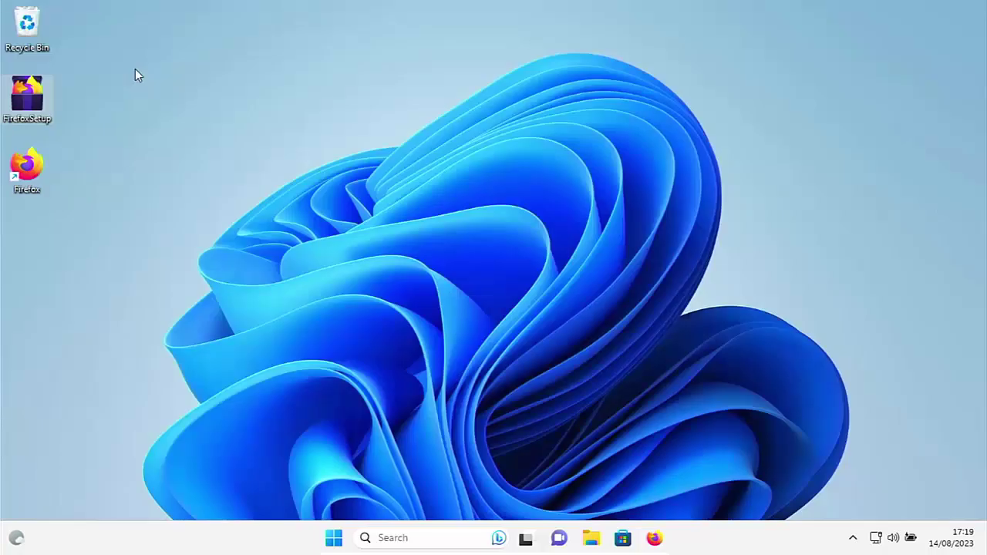
# - Delete the FirefoxSetup installer from the desktop
pyautogui.rightClick(23, 99)
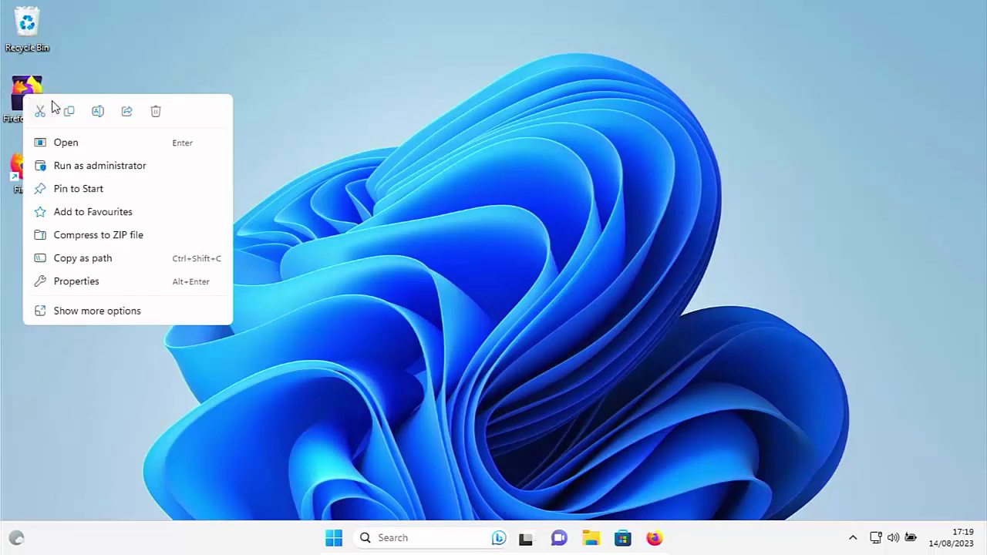
pyautogui.click(116, 313)
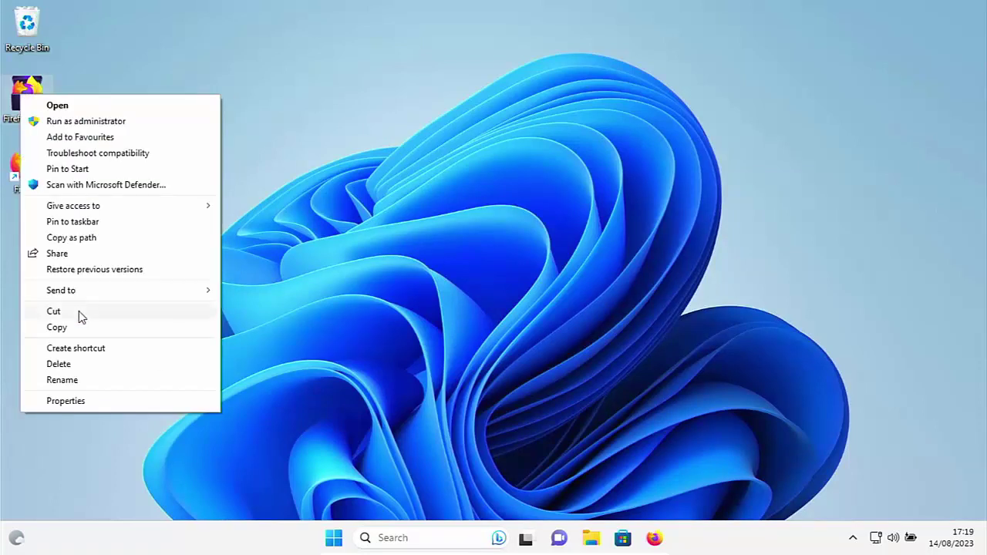
pyautogui.click(68, 364)
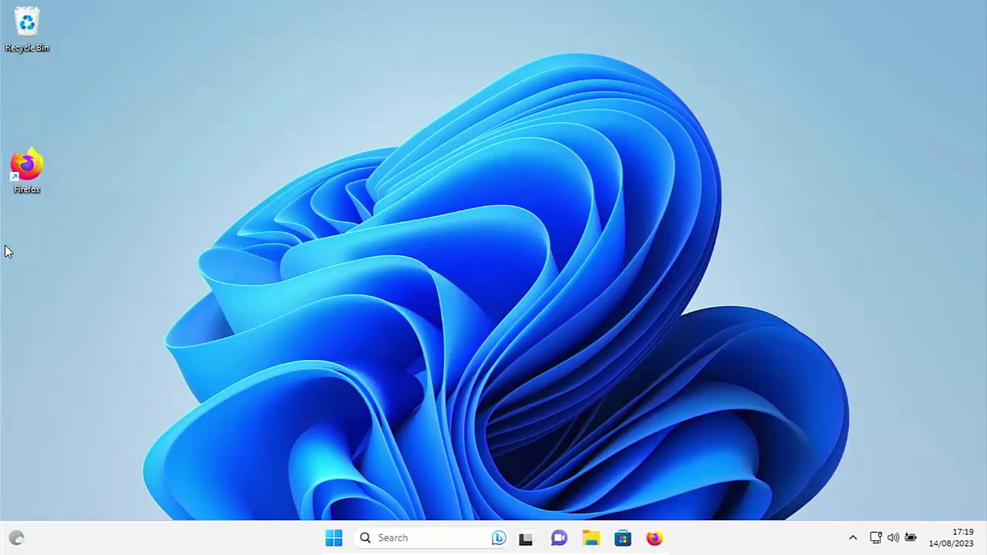
# - Open Firefox from the desktop, decline making it the default browser, and go to microsoft.com/edge/download
pyautogui.doubleClick(22, 185)
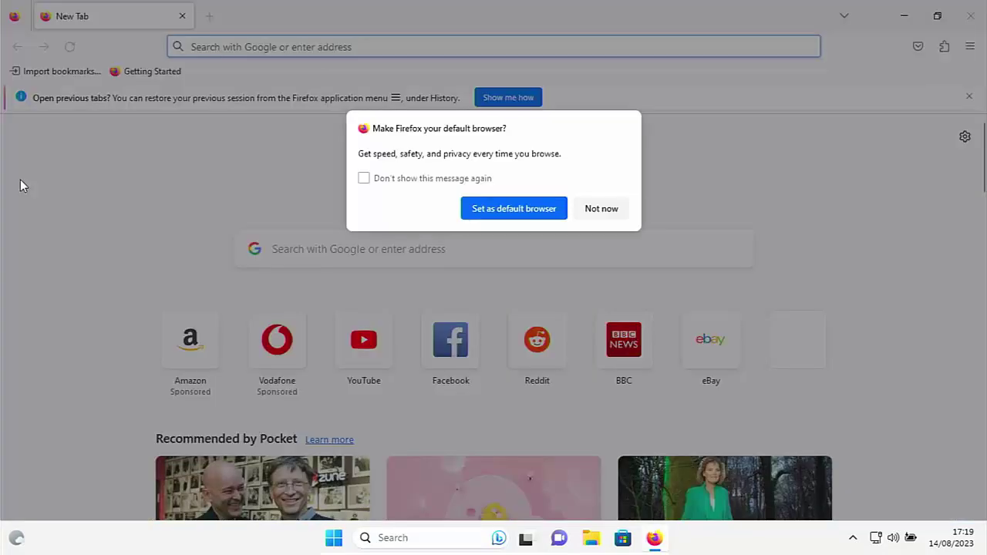
pyautogui.click(601, 216)
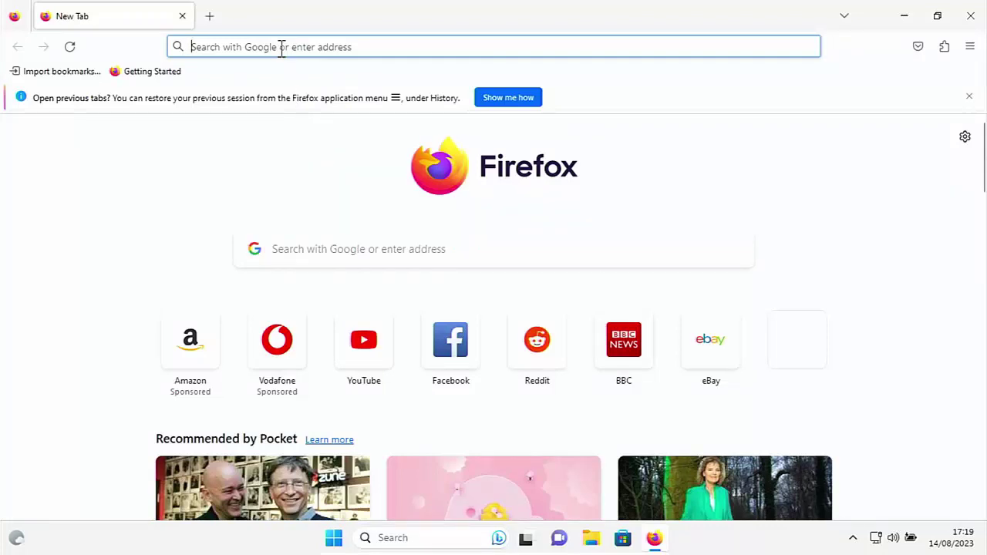
pyautogui.write('mic')
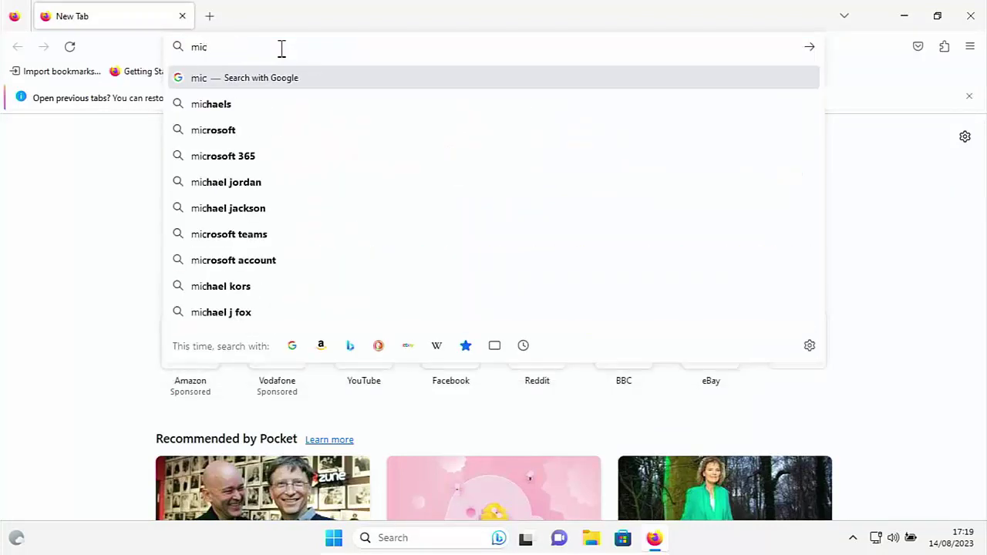
pyautogui.write('rosoft.com/')
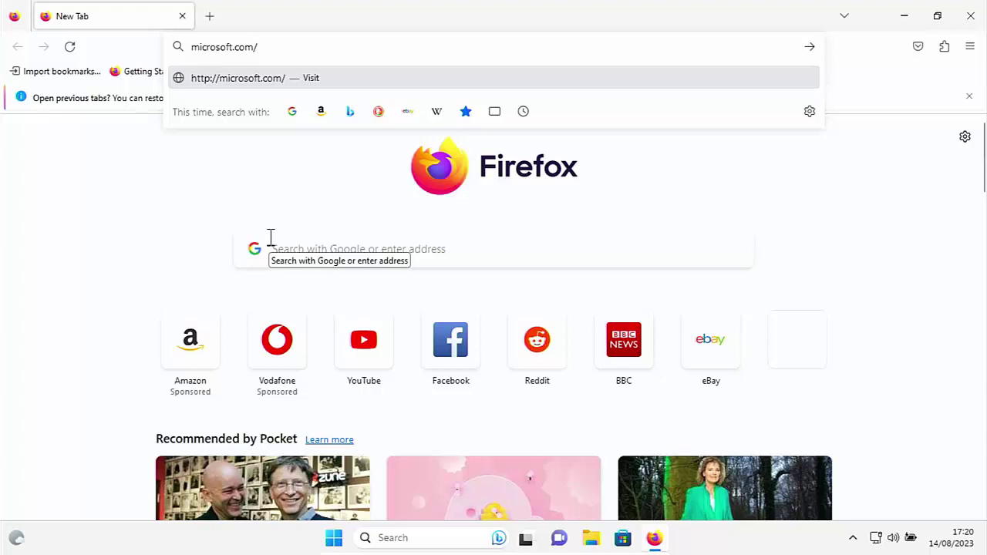
pyautogui.write('edge/download')
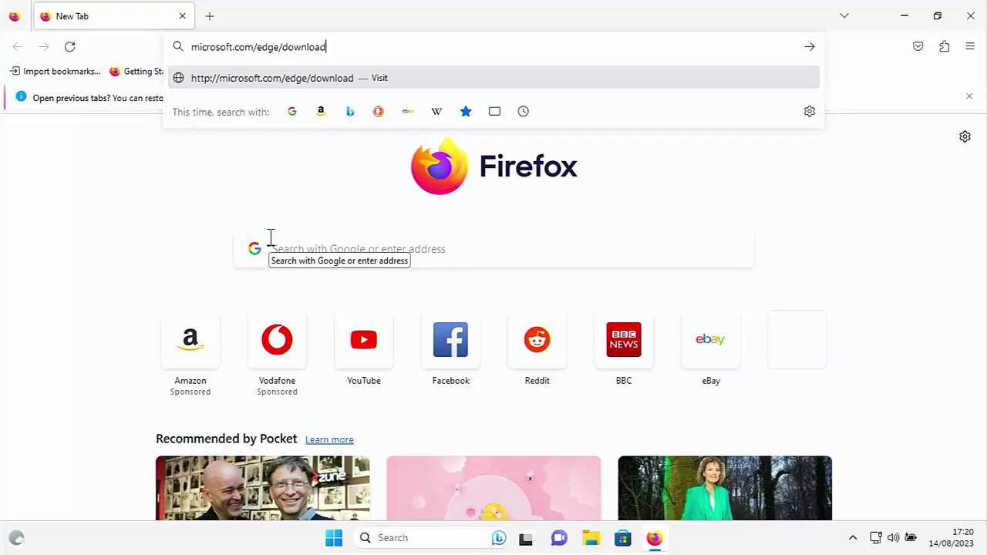
pyautogui.press('Return')
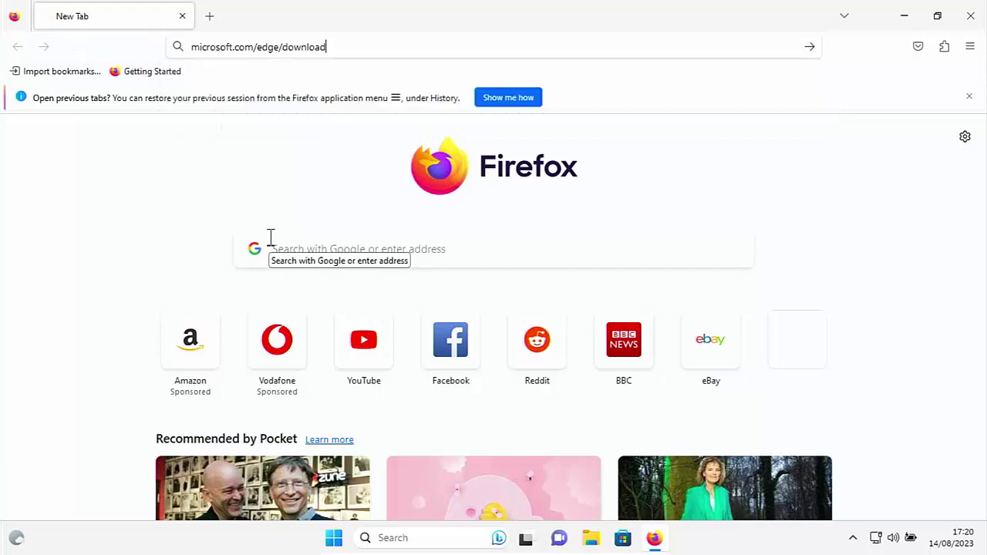
# - Download Microsoft Edge for Windows 11 / 10 with English (UK) as the installation language, accept the terms, and close the browser
pyautogui.scroll(-5, 271, 259)
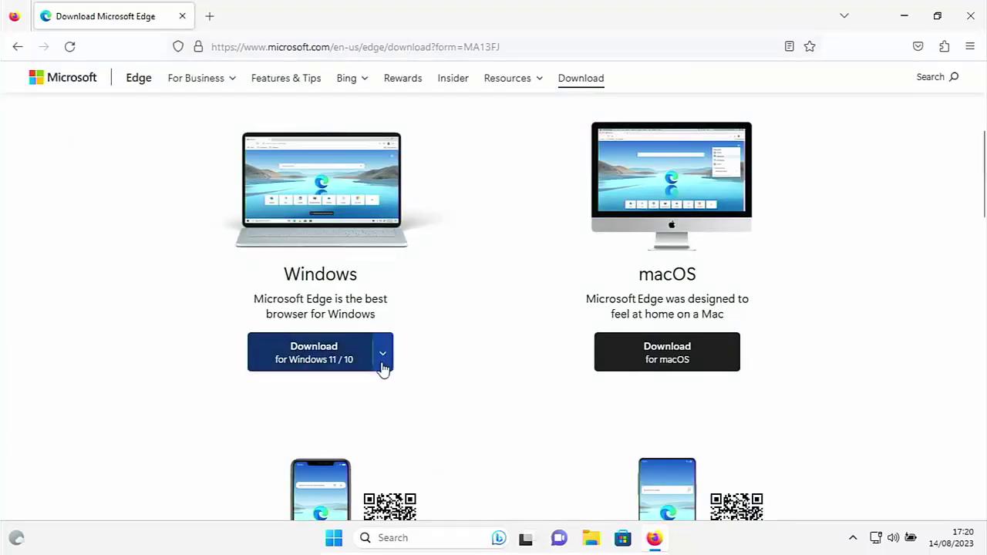
pyautogui.click(325, 348)
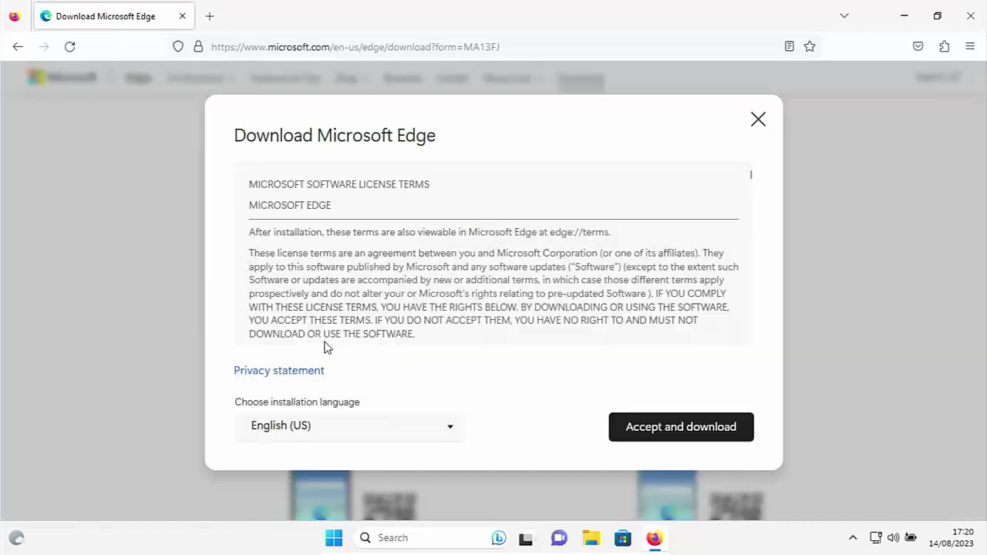
pyautogui.click(376, 430)
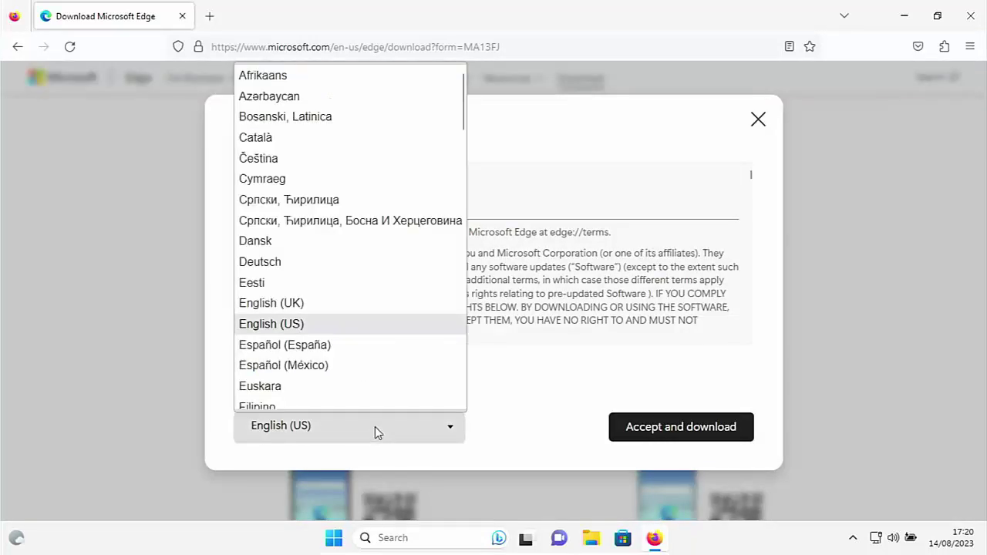
pyautogui.click(285, 294)
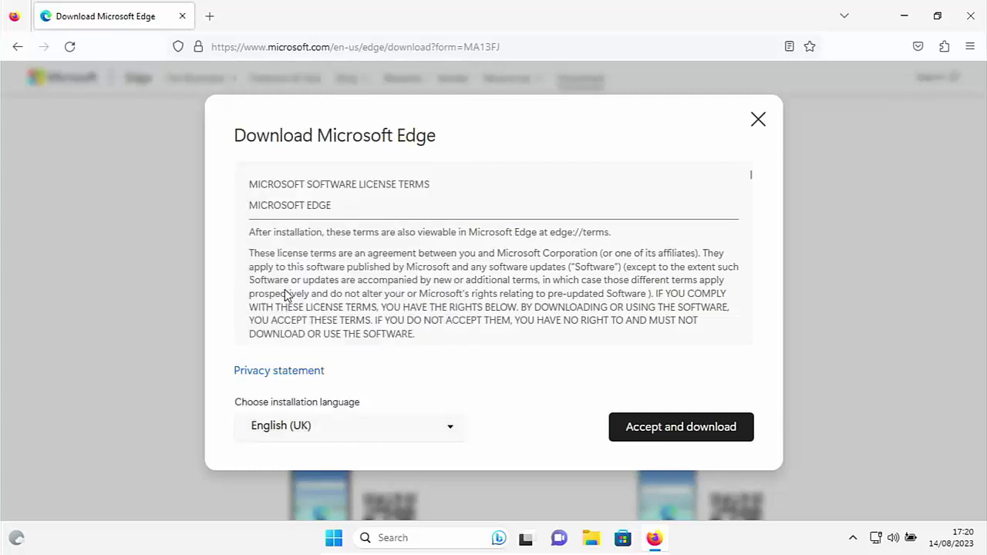
pyautogui.click(659, 437)
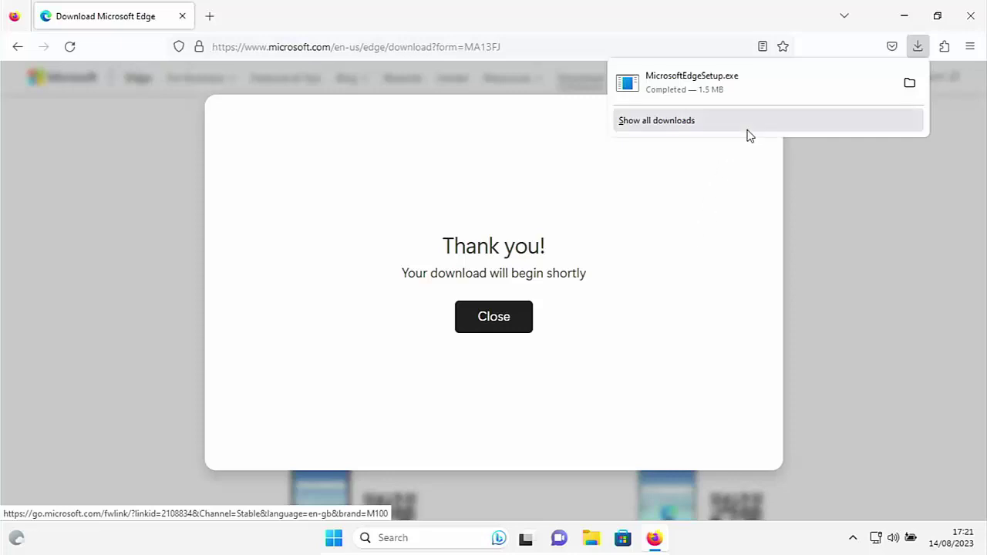
pyautogui.click(981, 8)
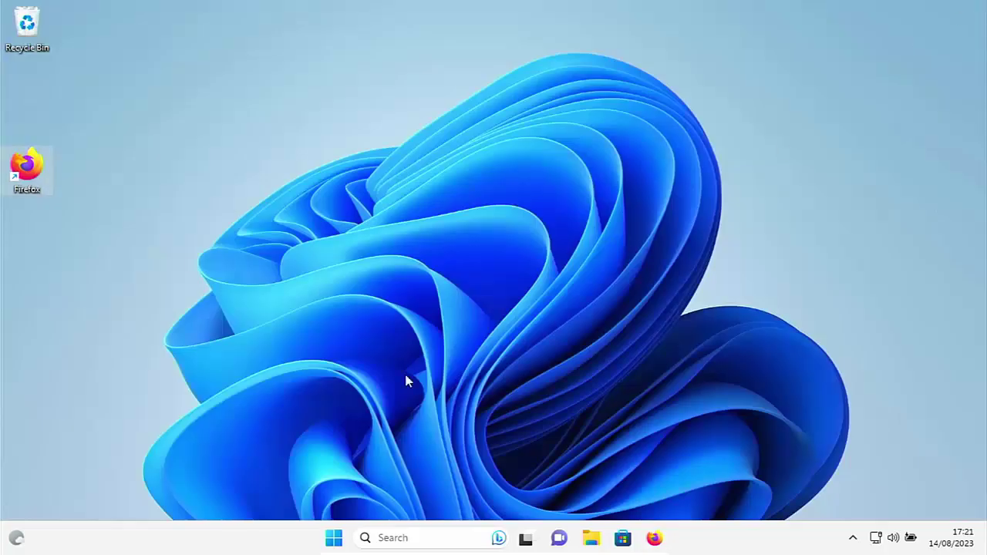
# - Run MicrosoftEdgeSetup from the Downloads folder, allow it to make changes, and try to launch Microsoft Edge from the desktop
pyautogui.click(584, 536)
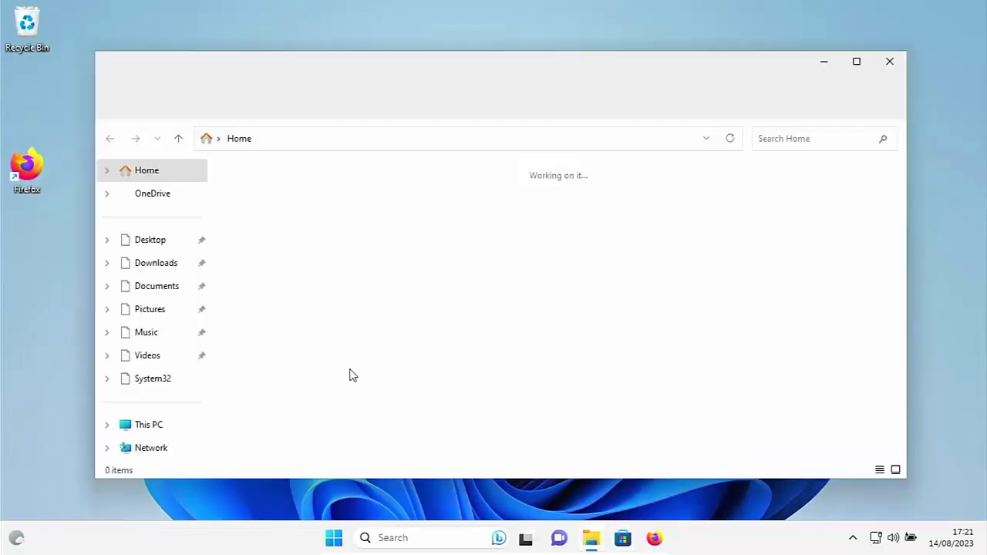
pyautogui.click(176, 274)
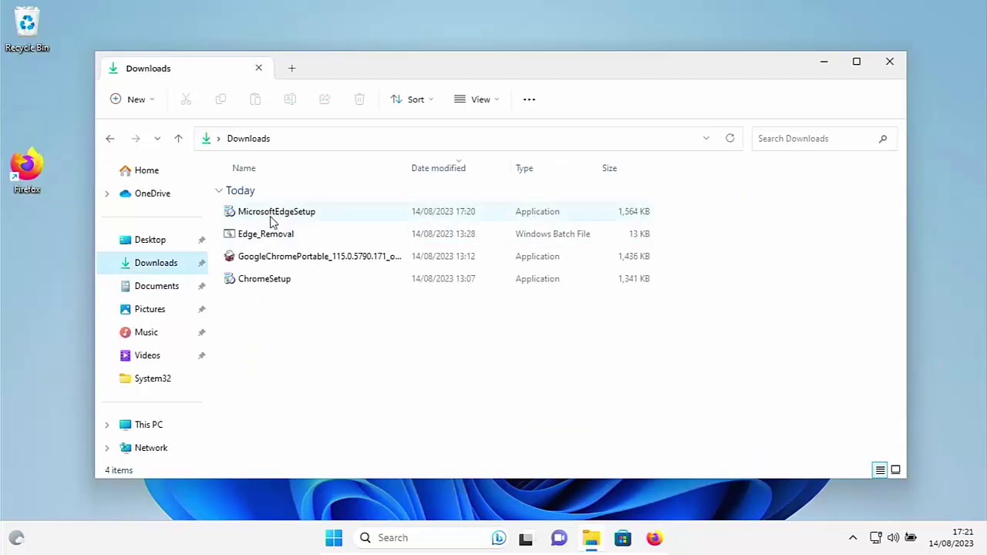
pyautogui.doubleClick(270, 216)
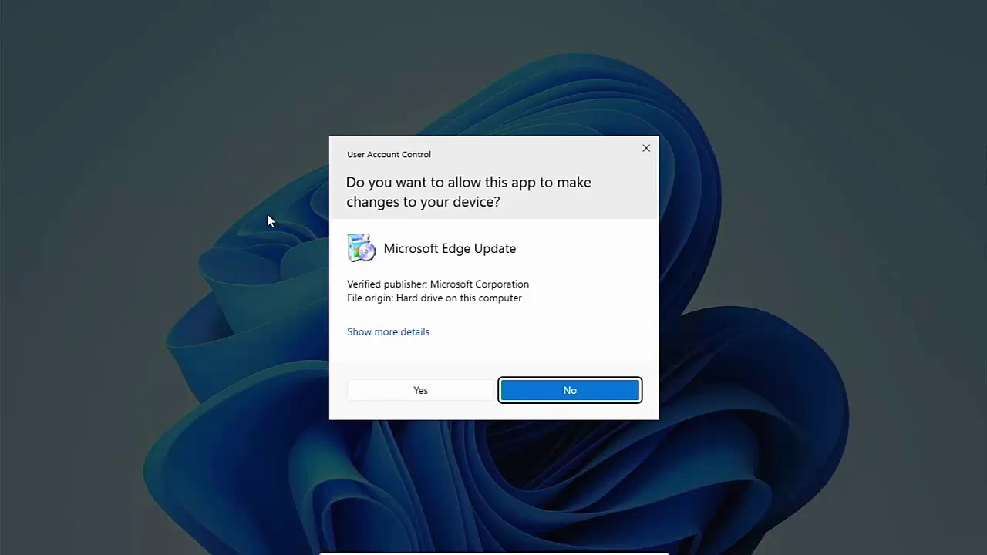
pyautogui.click(444, 396)
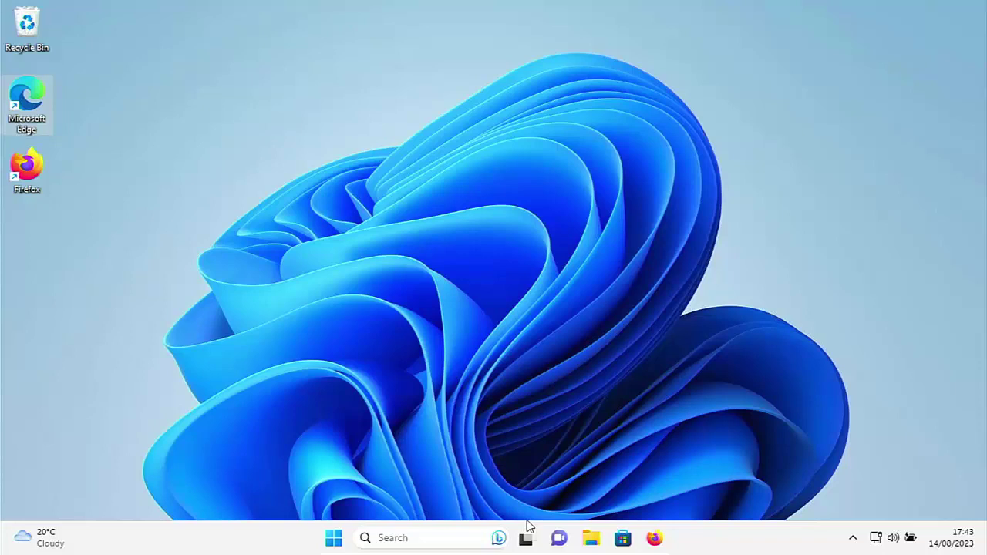
pyautogui.doubleClick(39, 110)
# - Search Windows for regedit, open Registry Editor, and allow it to make changes to the device
pyautogui.click(334, 538)
pyautogui.write('reg')
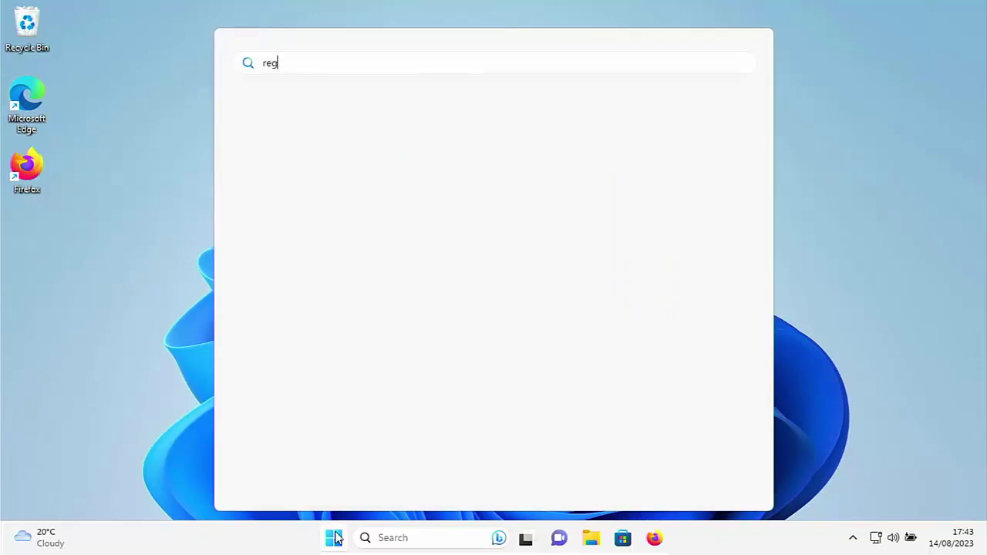
pyautogui.write('edit')
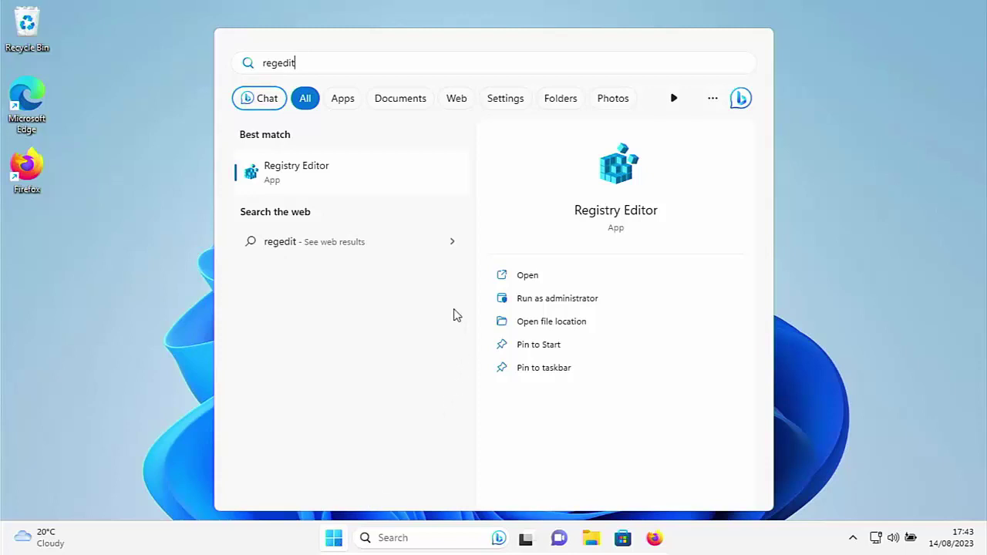
pyautogui.click(302, 178)
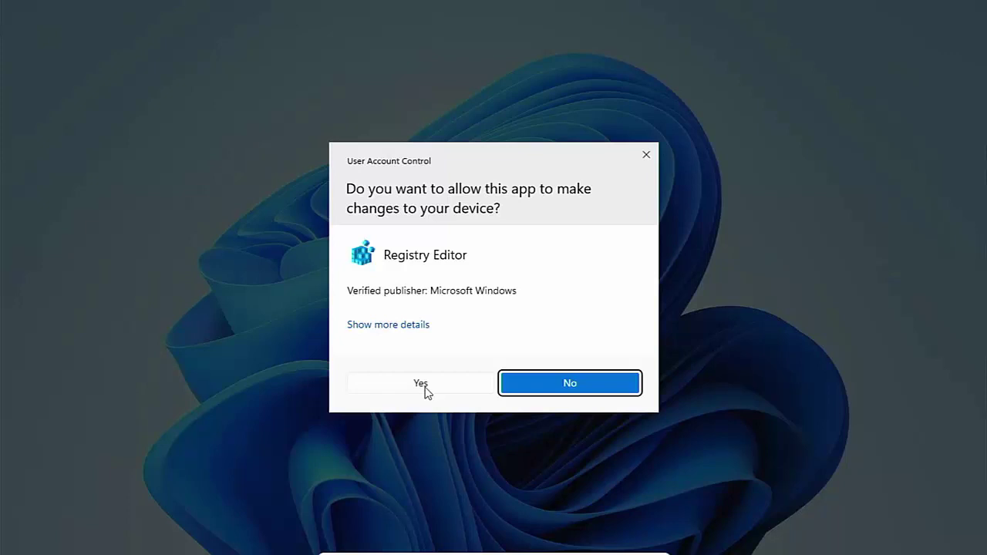
pyautogui.click(425, 387)
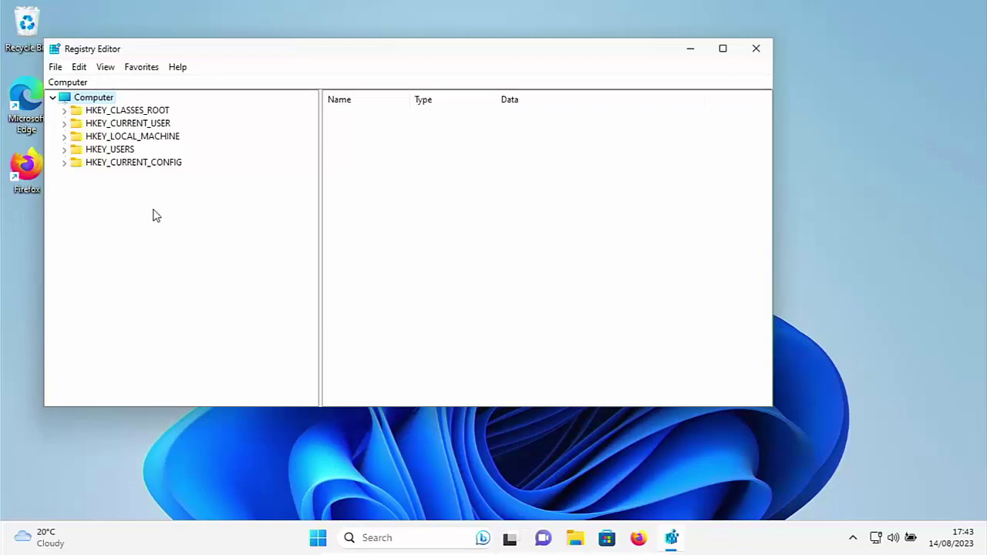
# - Expand HKEY_LOCAL_MACHINE\SOFTWARE\Microsoft in the registry tree
pyautogui.click(65, 137)
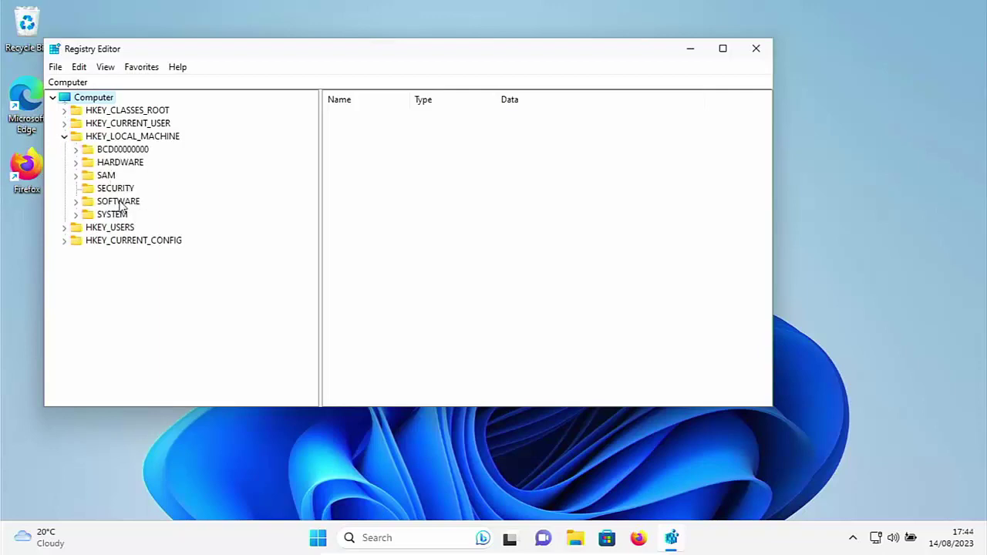
pyautogui.click(75, 202)
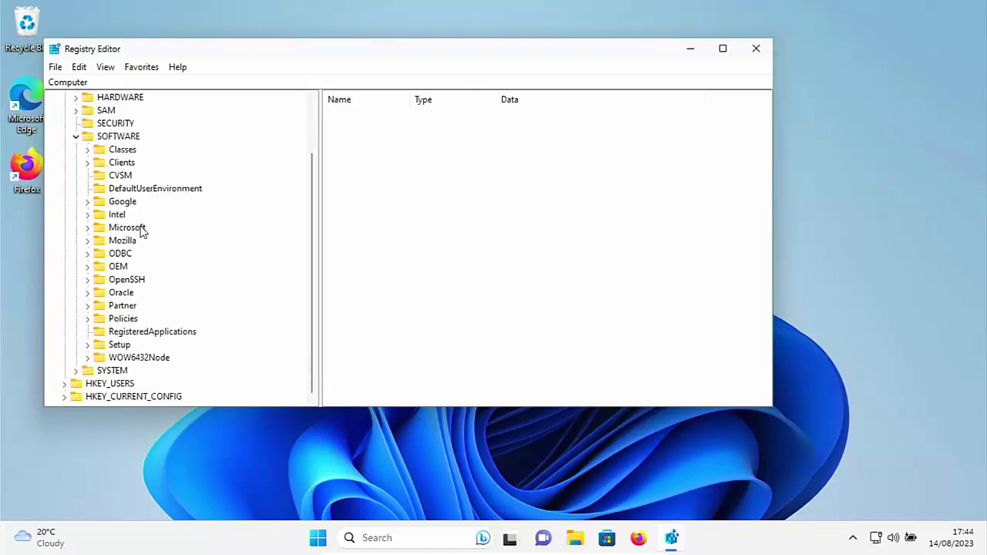
pyautogui.click(87, 228)
# - Within the Microsoft key, expand Windows NT\CurrentVersion\Image File Execution Options
pyautogui.scroll(-20, 154, 276)
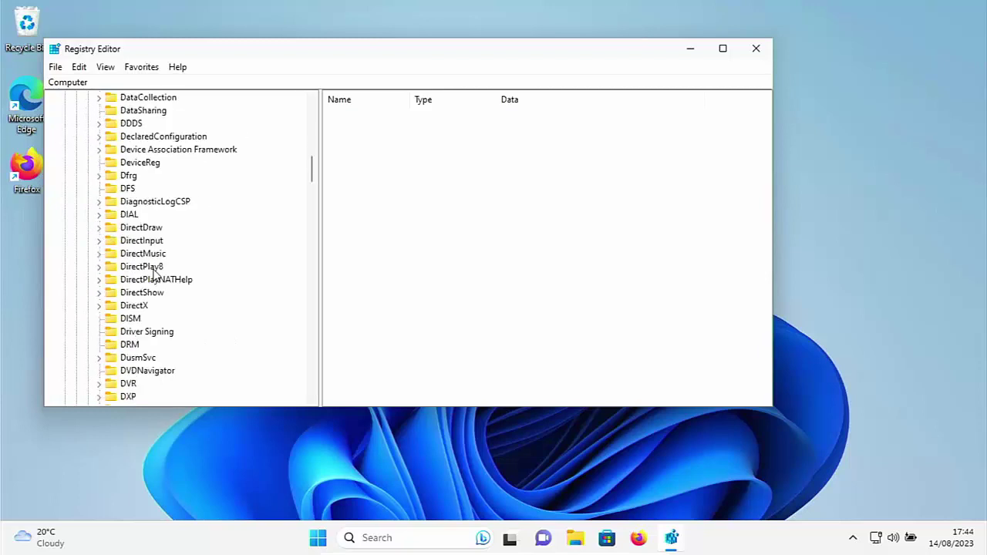
pyautogui.scroll(-20, 155, 276)
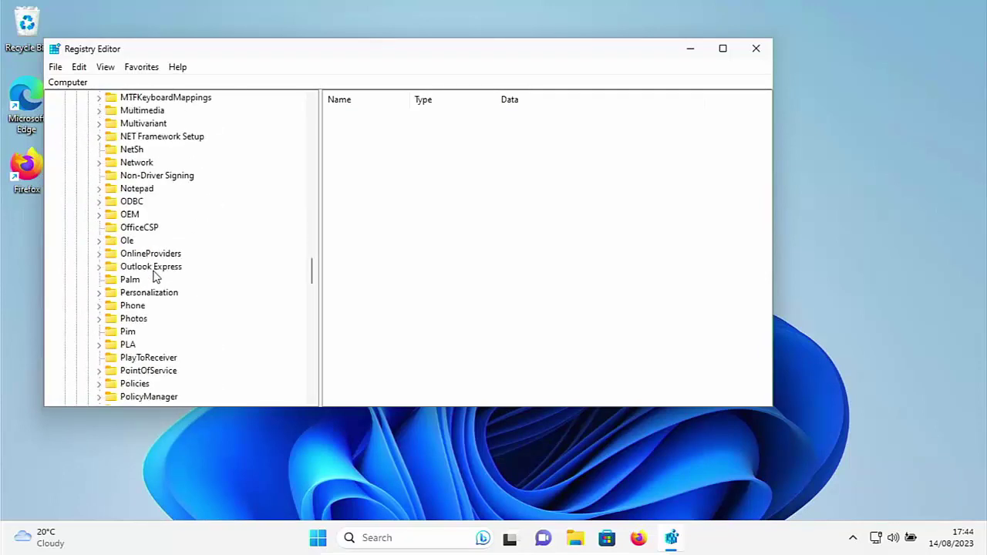
pyautogui.scroll(-20, 154, 276)
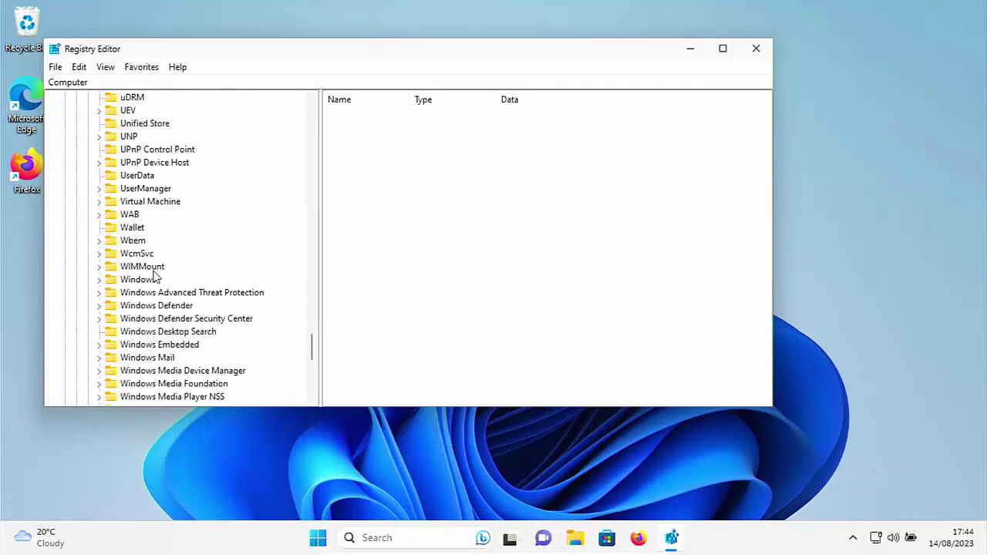
pyautogui.scroll(-3, 154, 278)
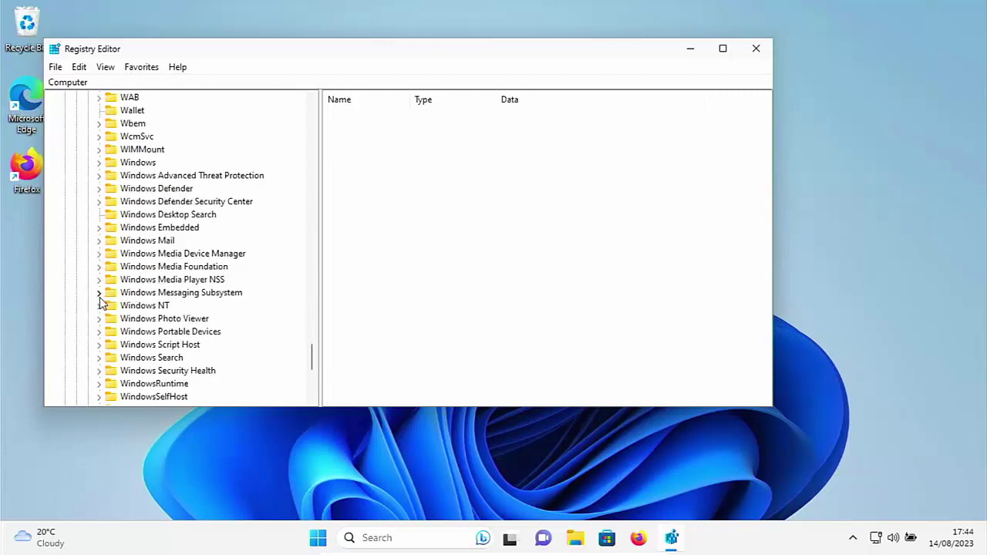
pyautogui.click(99, 305)
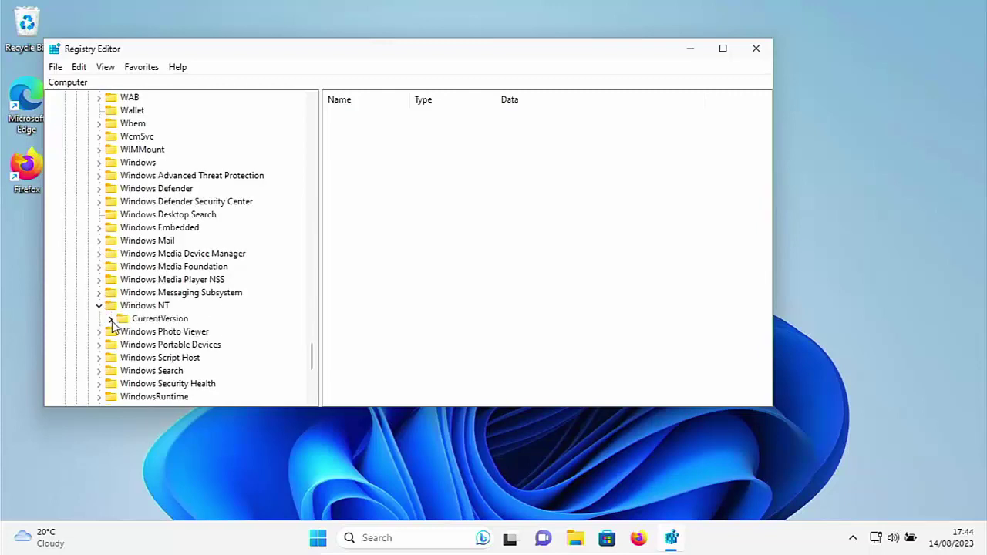
pyautogui.click(110, 318)
pyautogui.scroll(-4, 203, 324)
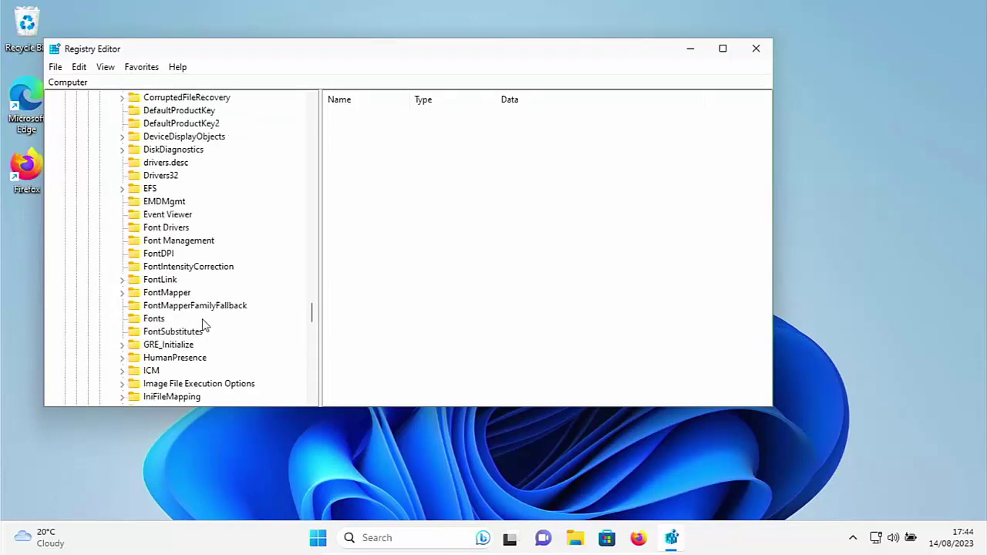
pyautogui.scroll(-2, 204, 326)
pyautogui.scroll(-1, 203, 324)
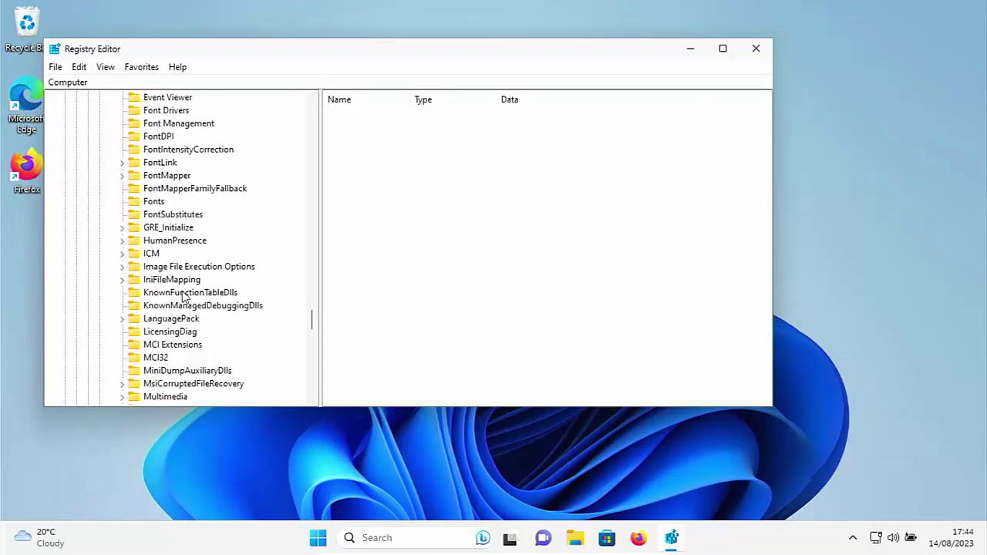
pyautogui.click(123, 267)
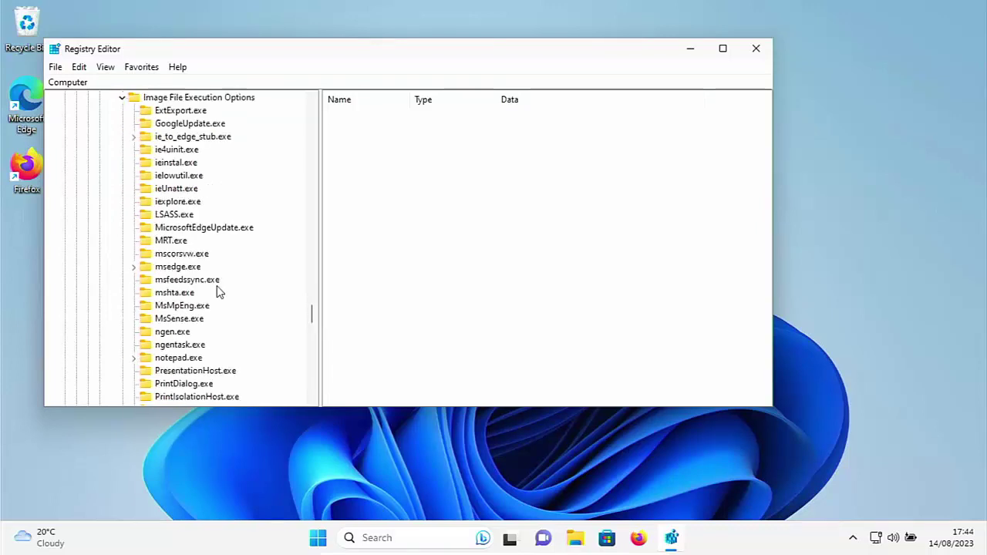
# - Permanently delete the msedge.exe key and all its subkeys from Image File Execution Options
pyautogui.scroll(-1, 218, 288)
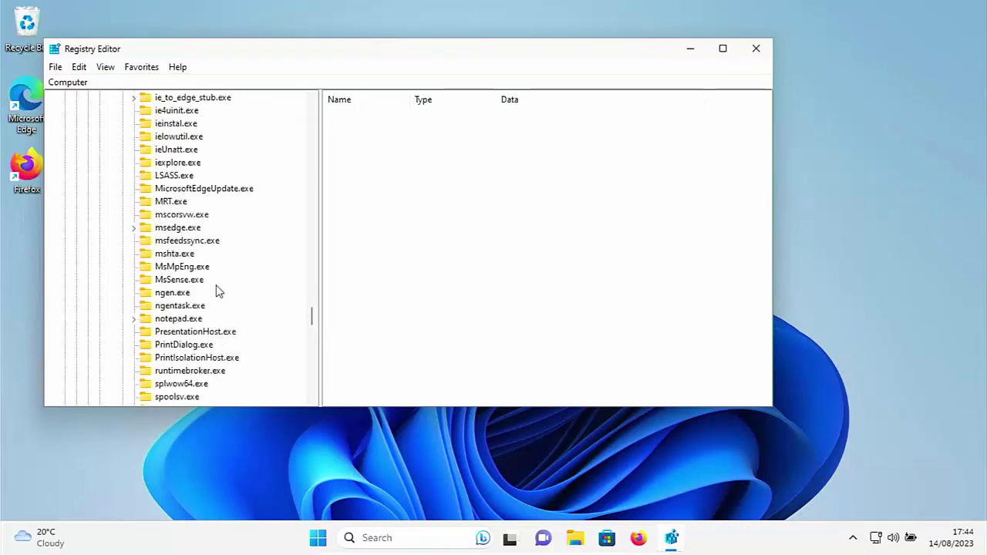
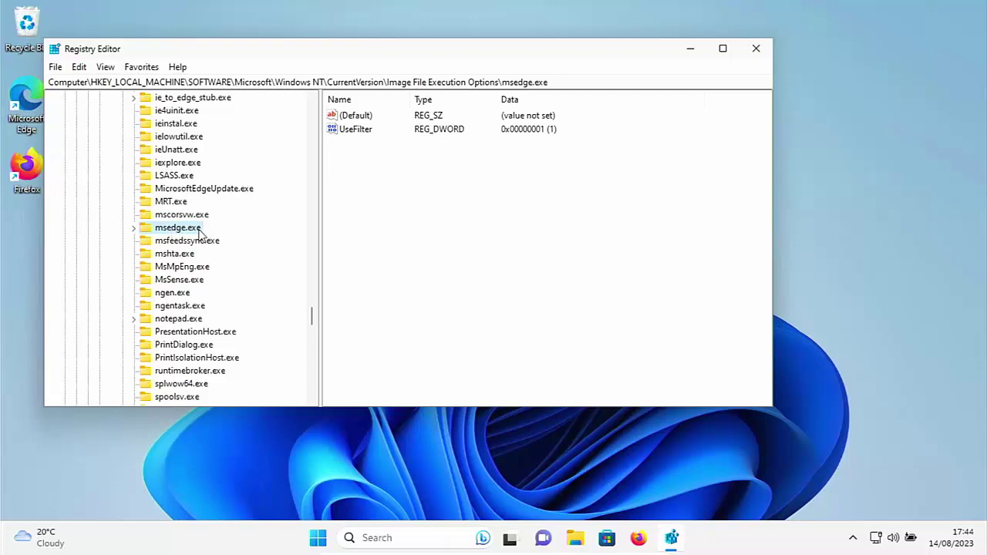
pyautogui.rightClick(204, 233)
pyautogui.click(244, 295)
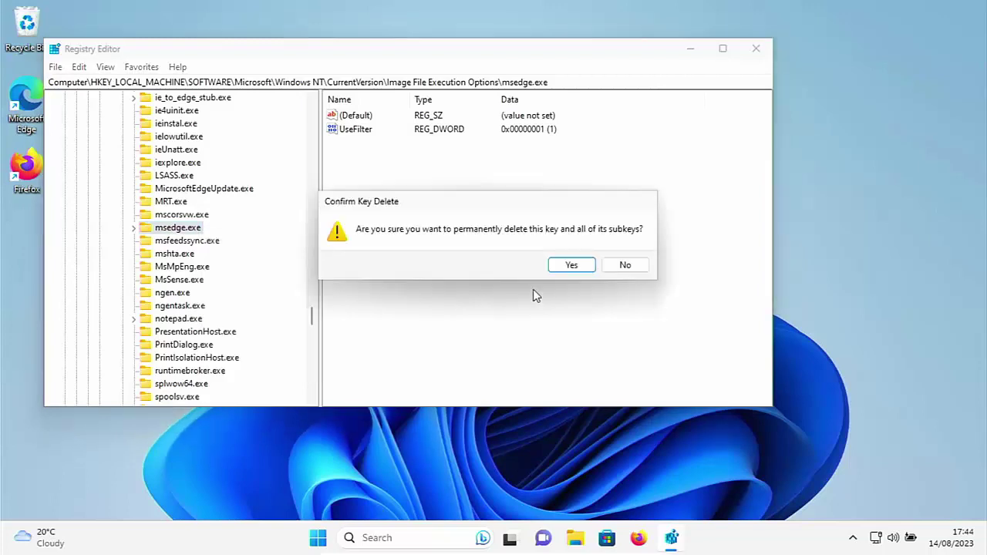
pyautogui.click(571, 265)
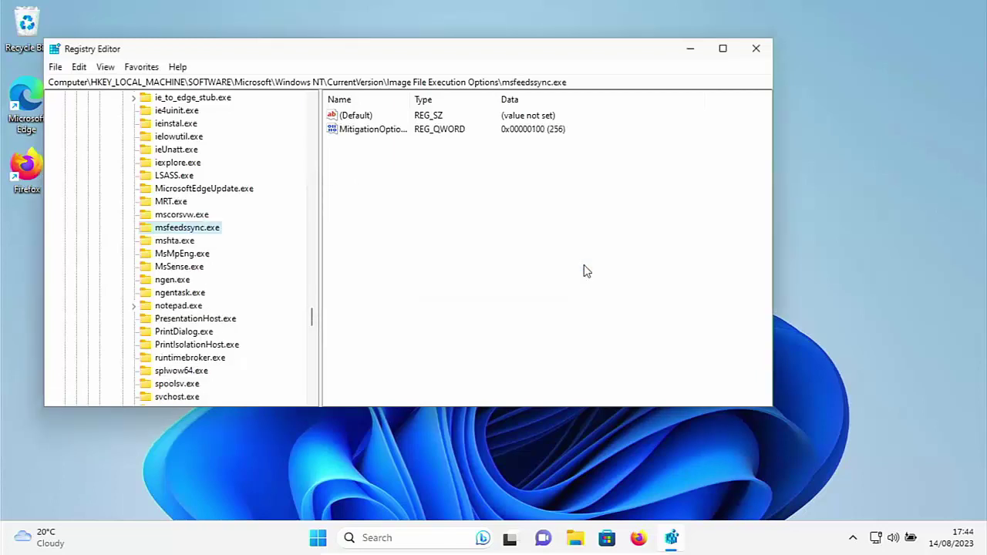
# - Close Registry Editor and launch Microsoft Edge from the desktop
pyautogui.click(757, 50)
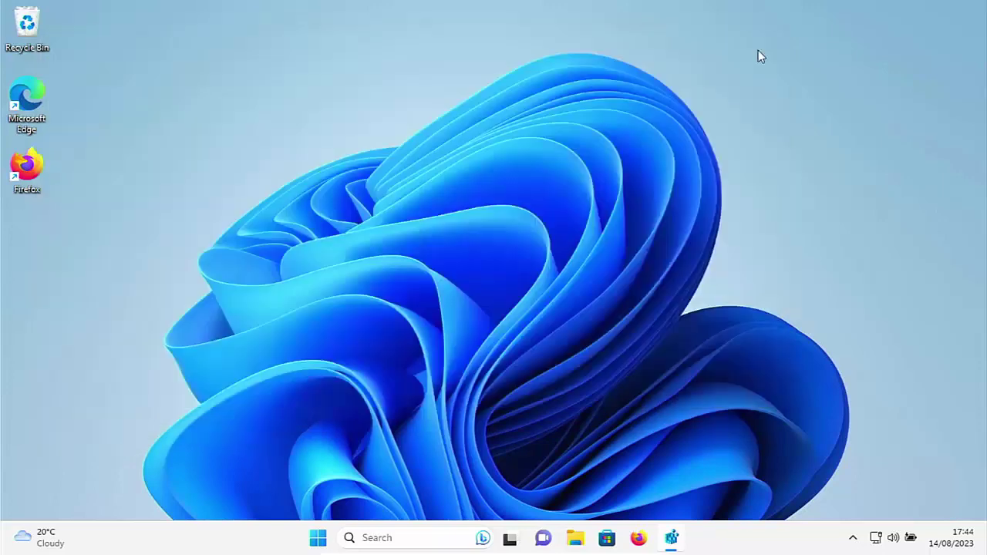
pyautogui.doubleClick(41, 100)
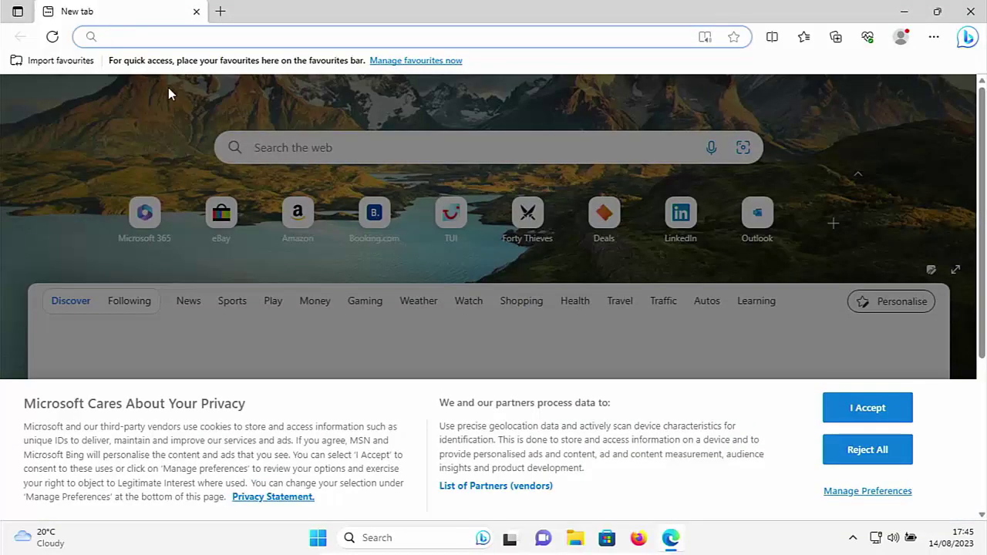